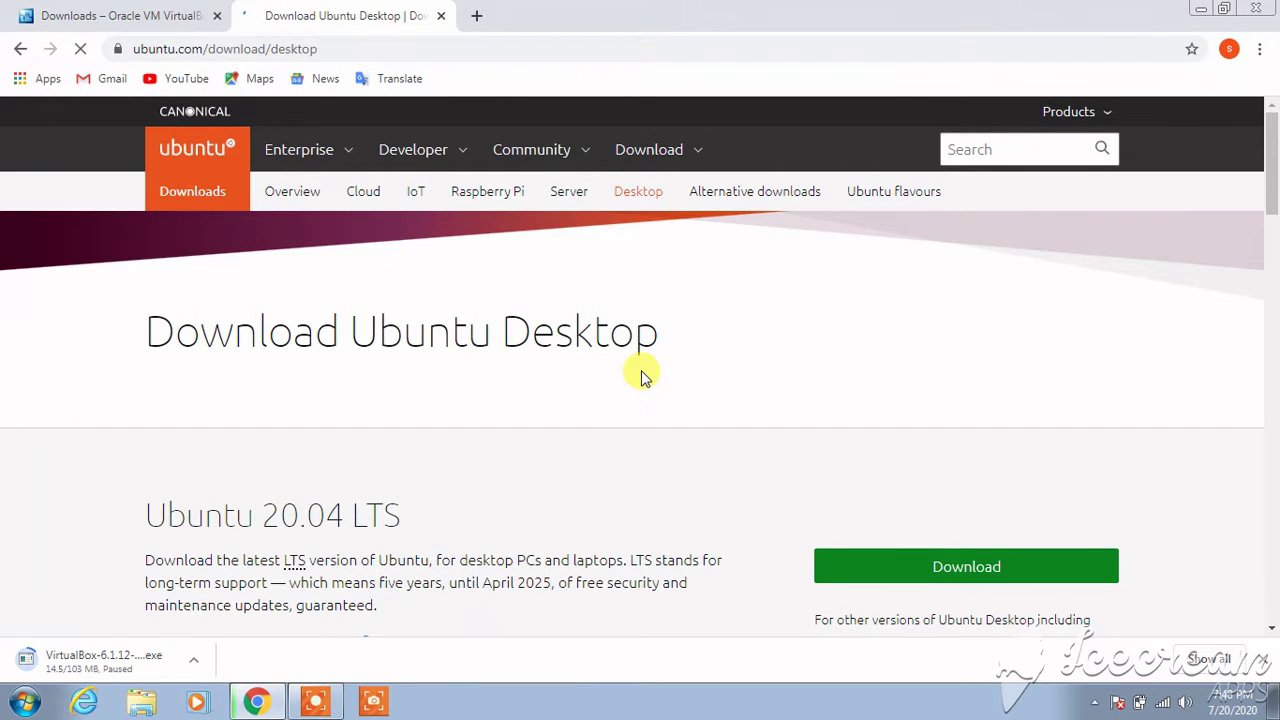
- Start downloading the 2.5 GB Ubuntu 20.04 LTS desktop ISO, then pause the download
scroll(641, 375, down, 1)
scroll(641, 375, down, 2)
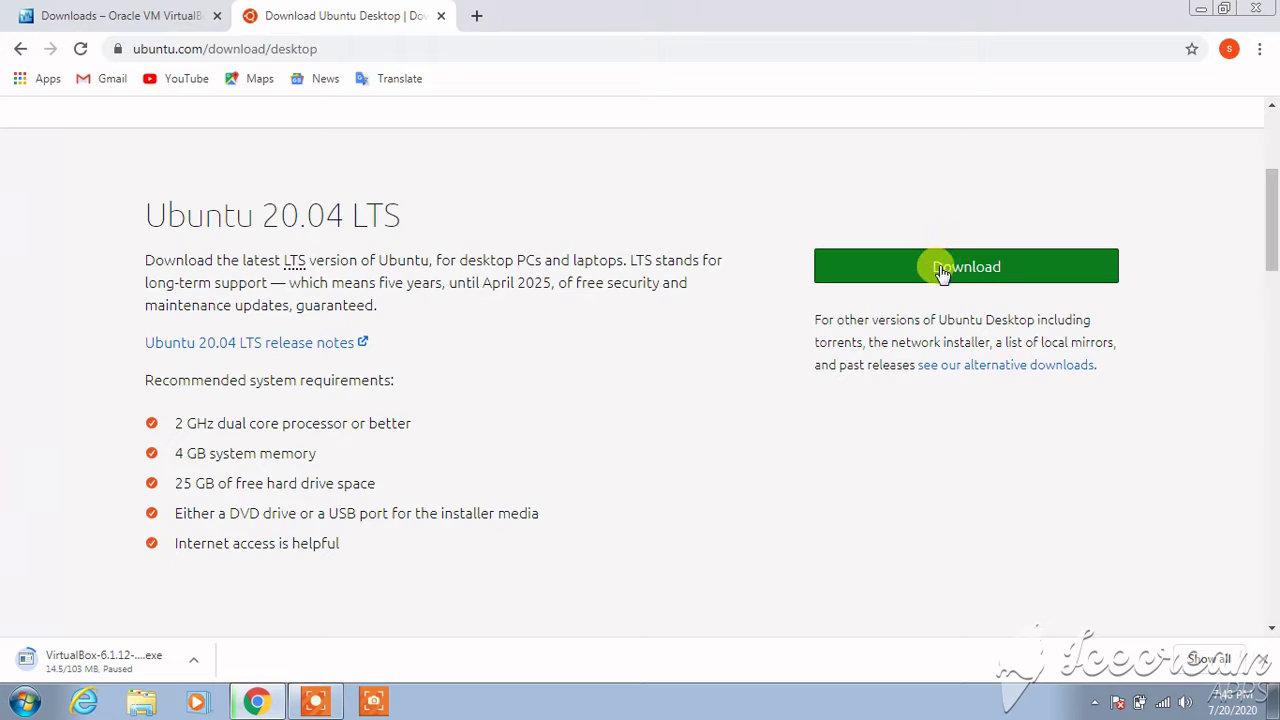
click(940, 270)
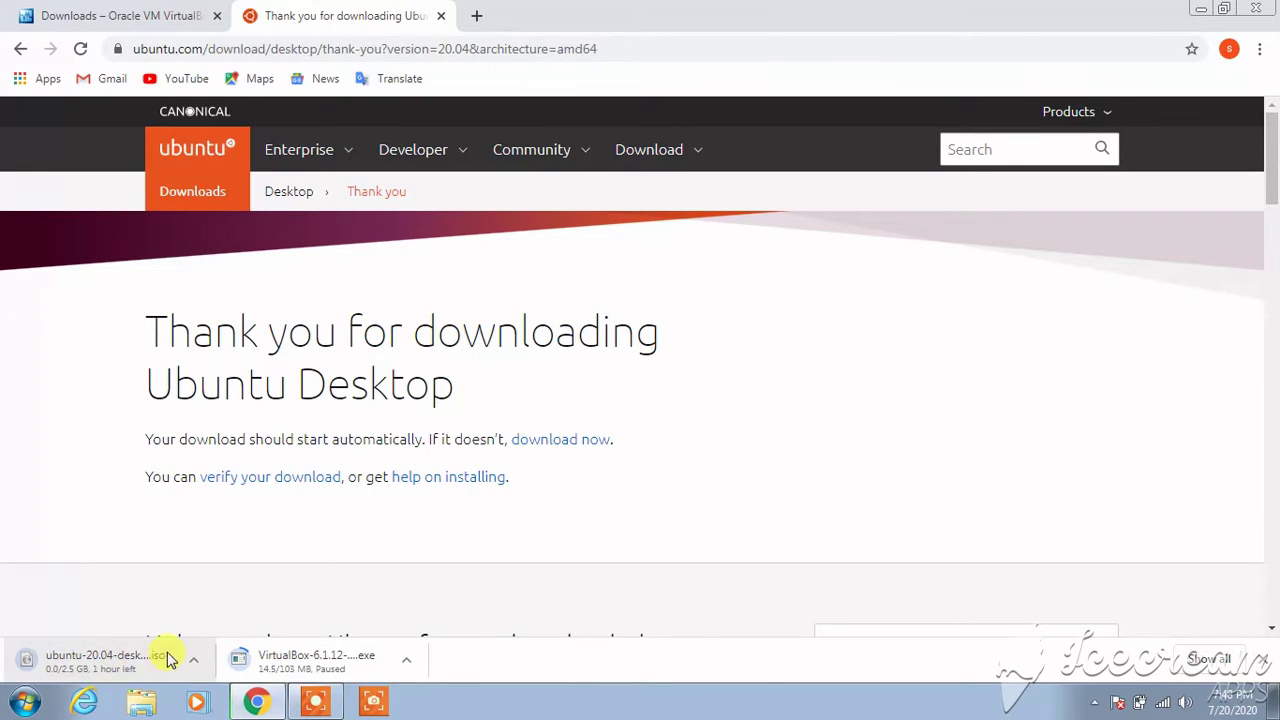
click(196, 662)
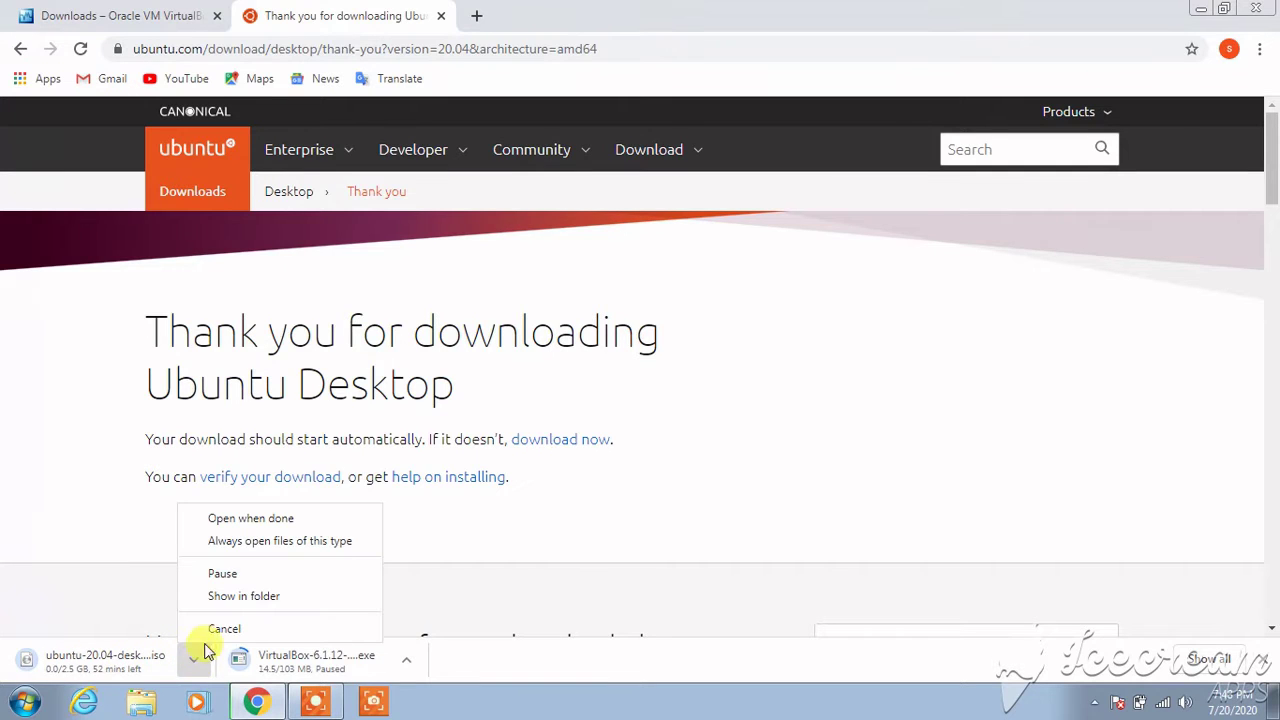
click(236, 576)
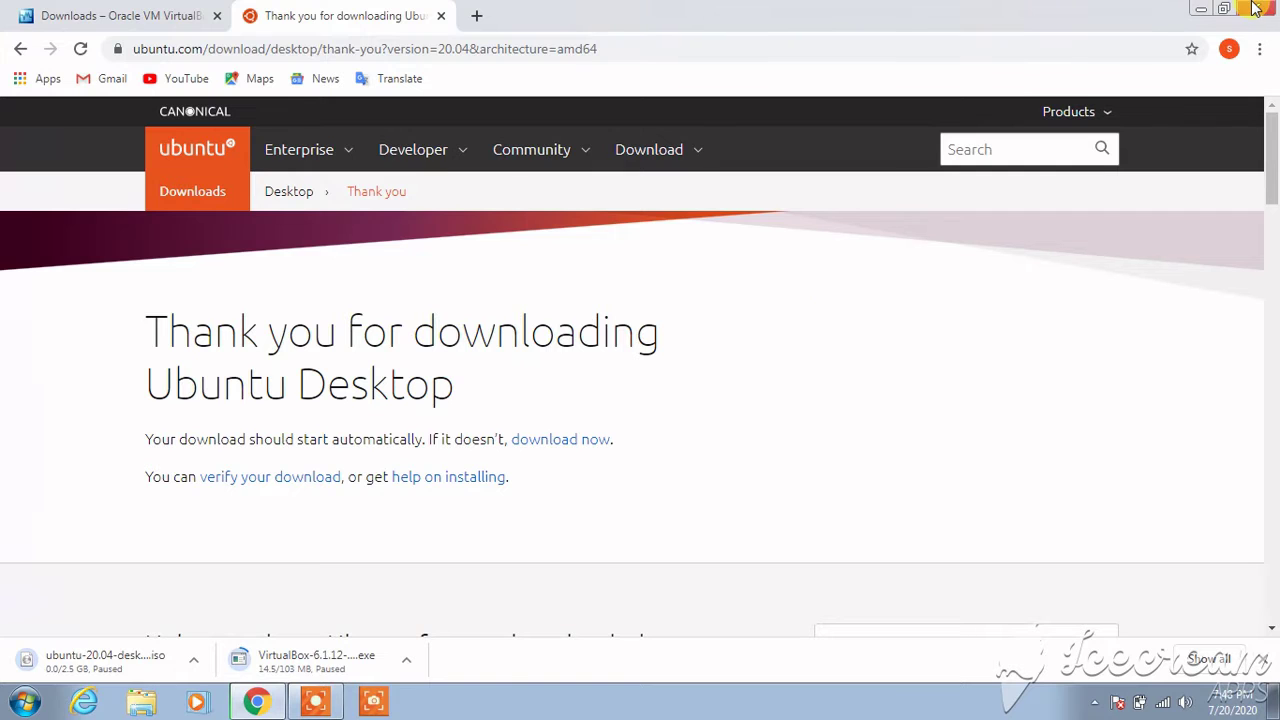
- Minimize Chrome and open the Downloads folder in a maximized Computer window
click(1201, 10)
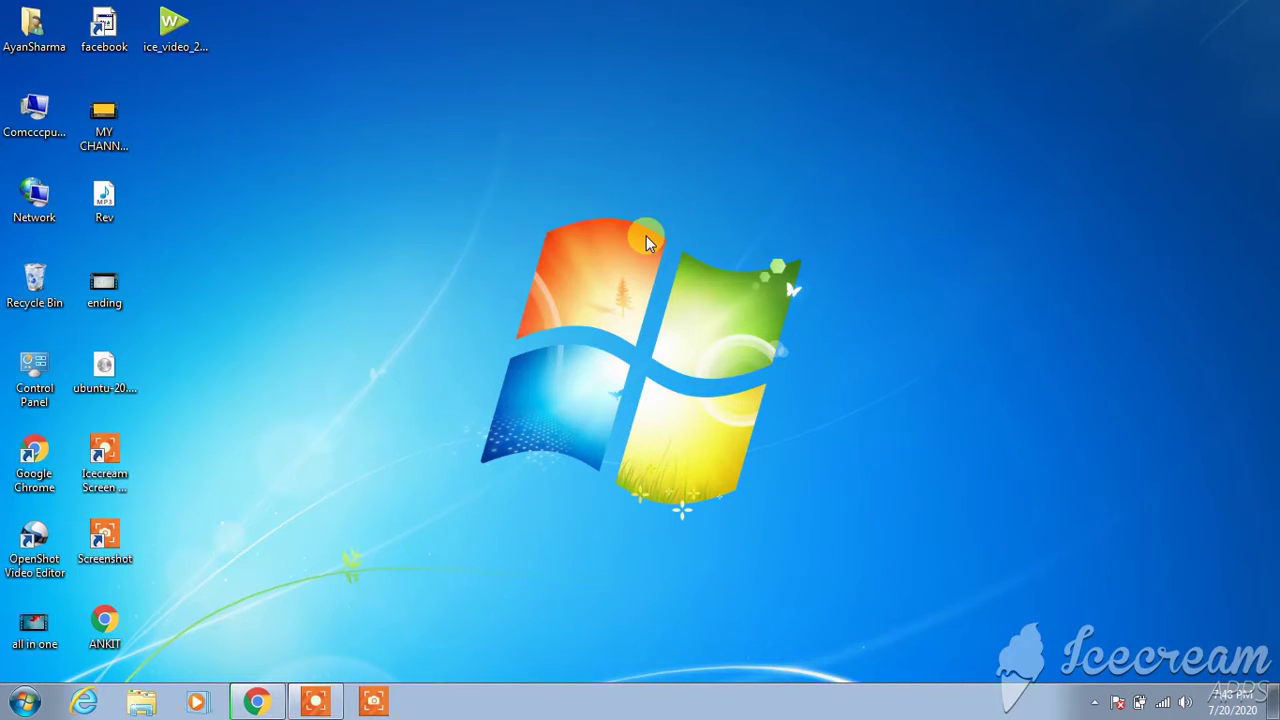
double_click(50, 126)
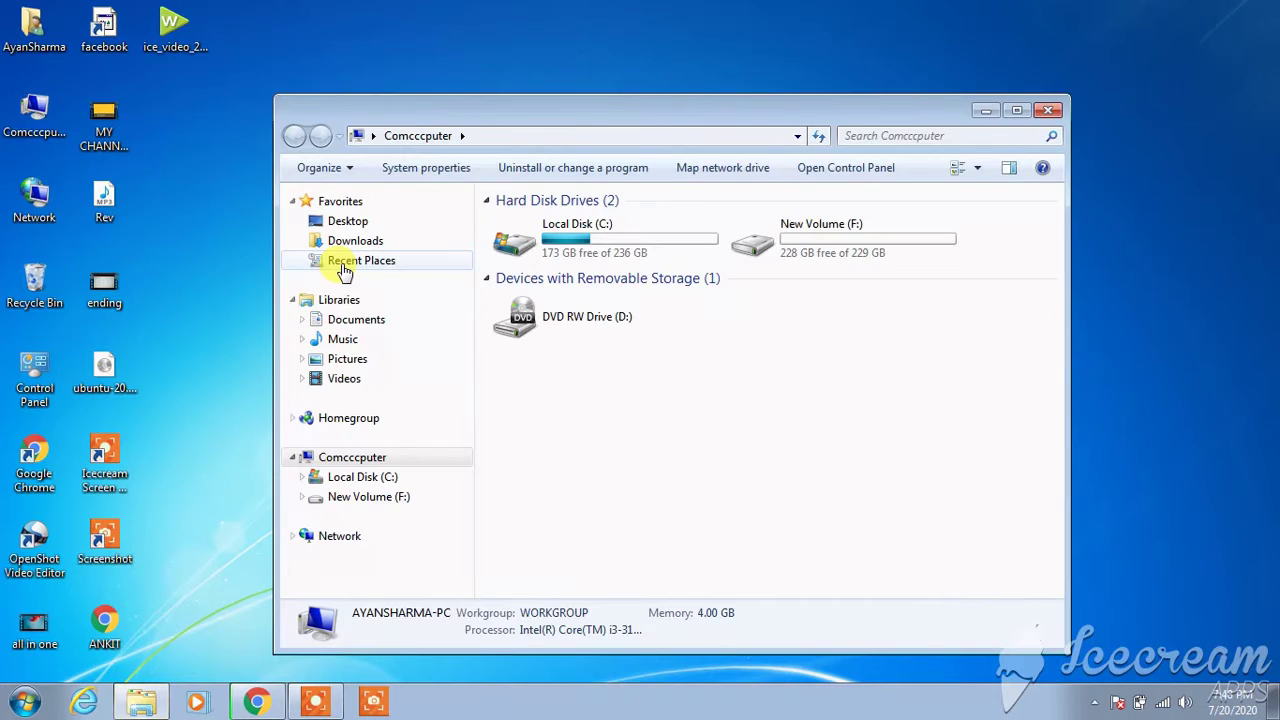
click(1015, 111)
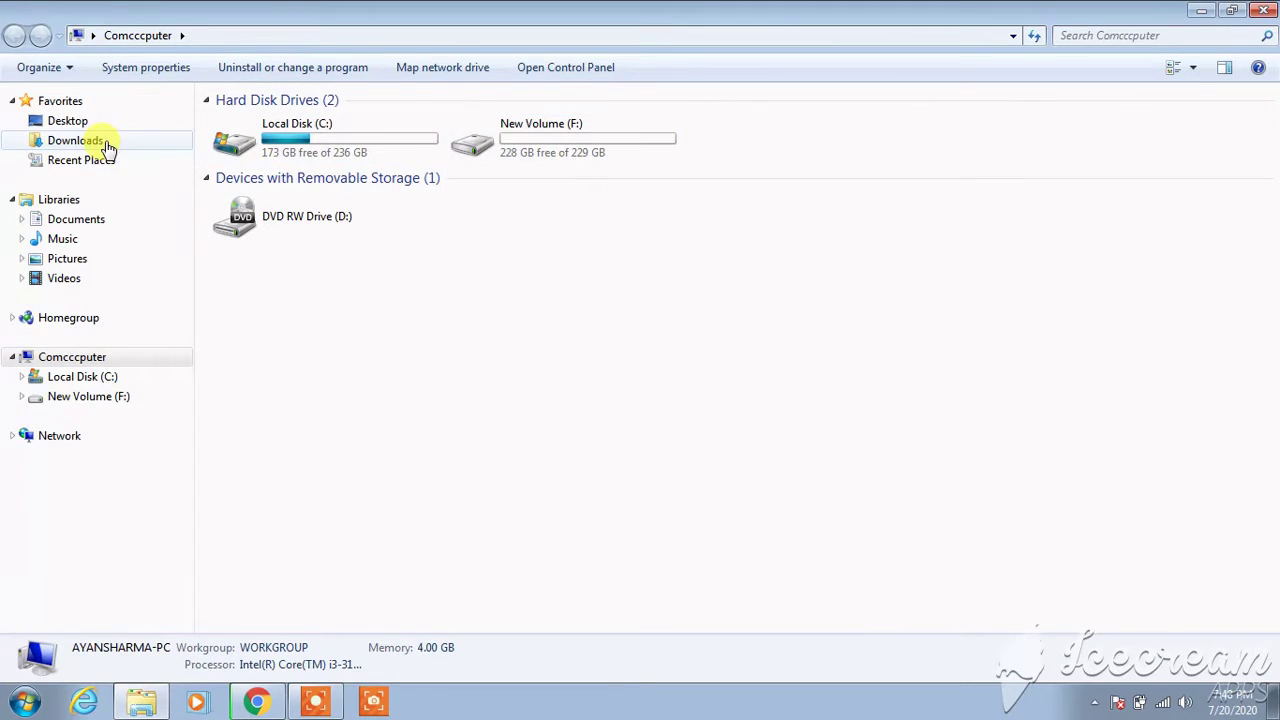
click(80, 141)
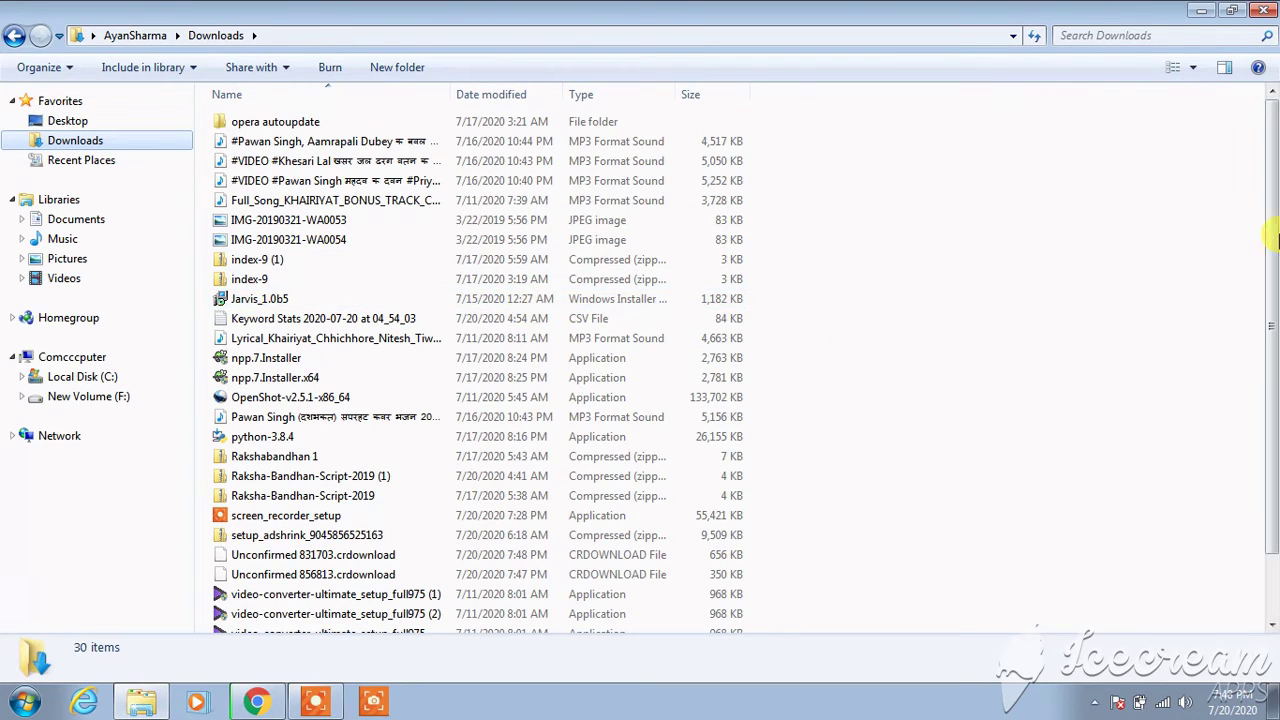
drag(1275, 238, 1274, 296)
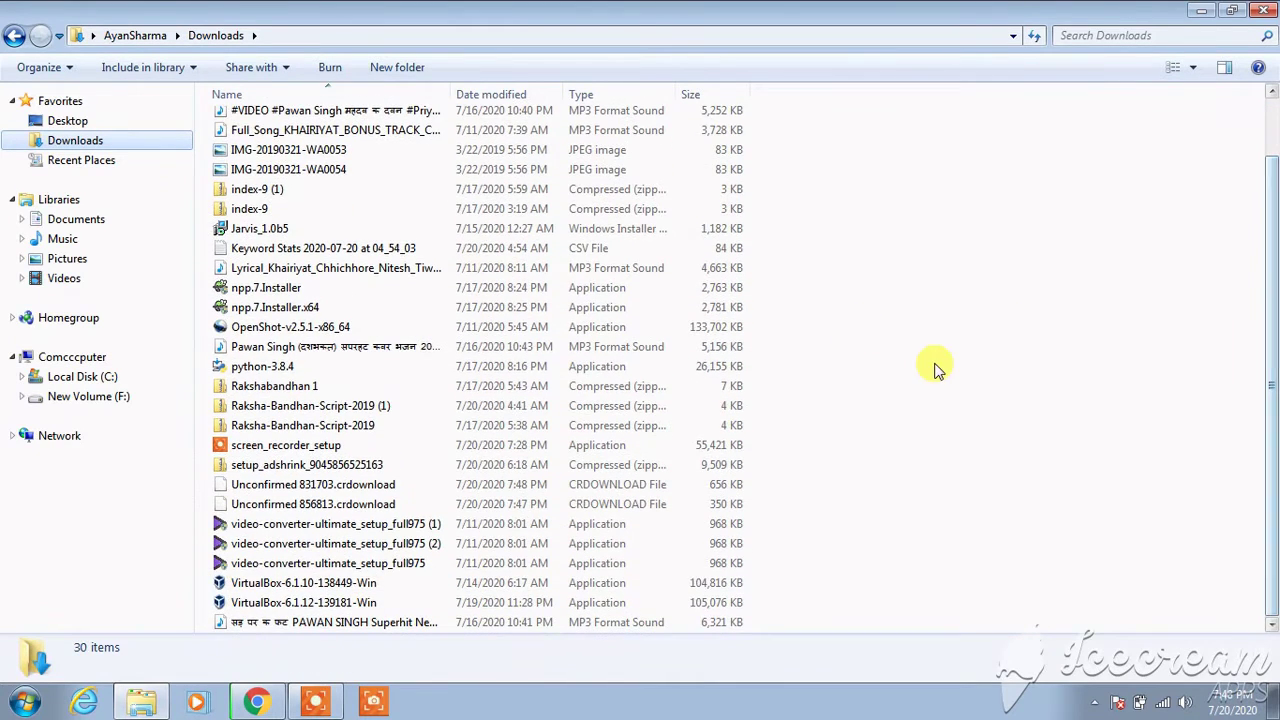
- Launch the VirtualBox-6.1.12-139181-Win installer
click(350, 604)
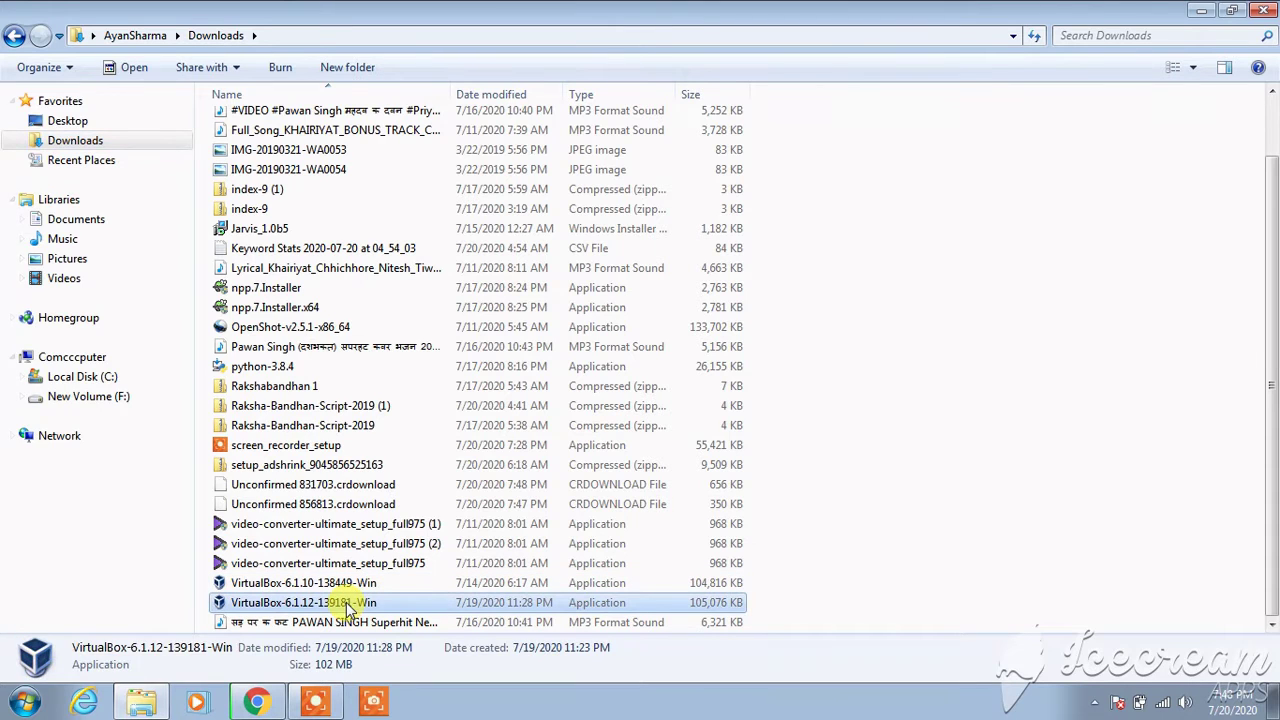
click(350, 604)
click(434, 598)
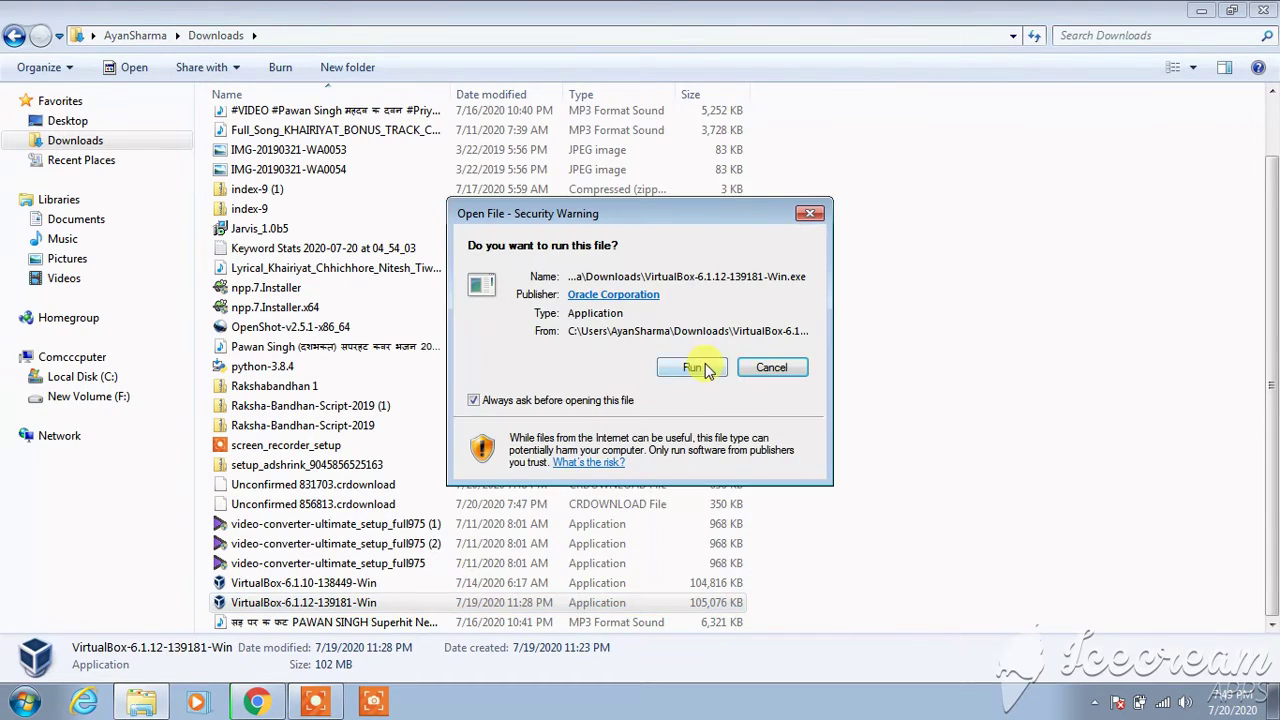
- Run the VirtualBox 6.1.12 setup with default features and shortcuts, accepting the network reset warning
click(690, 368)
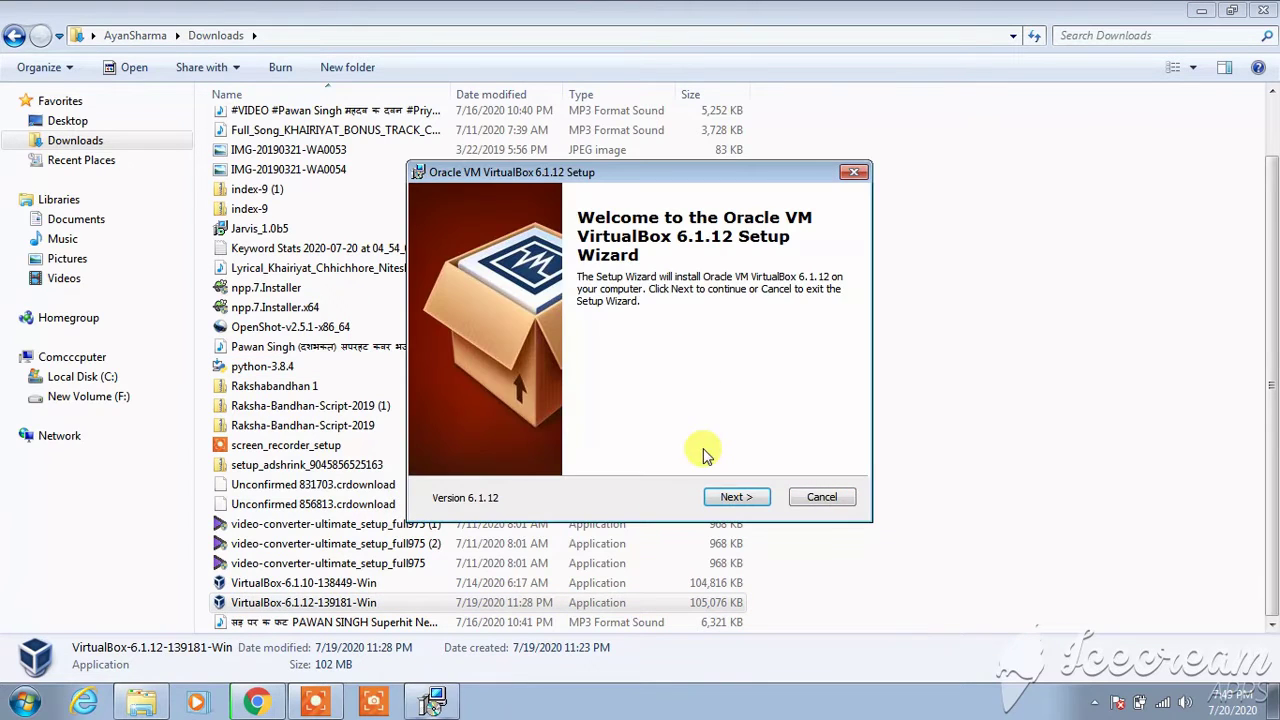
click(729, 499)
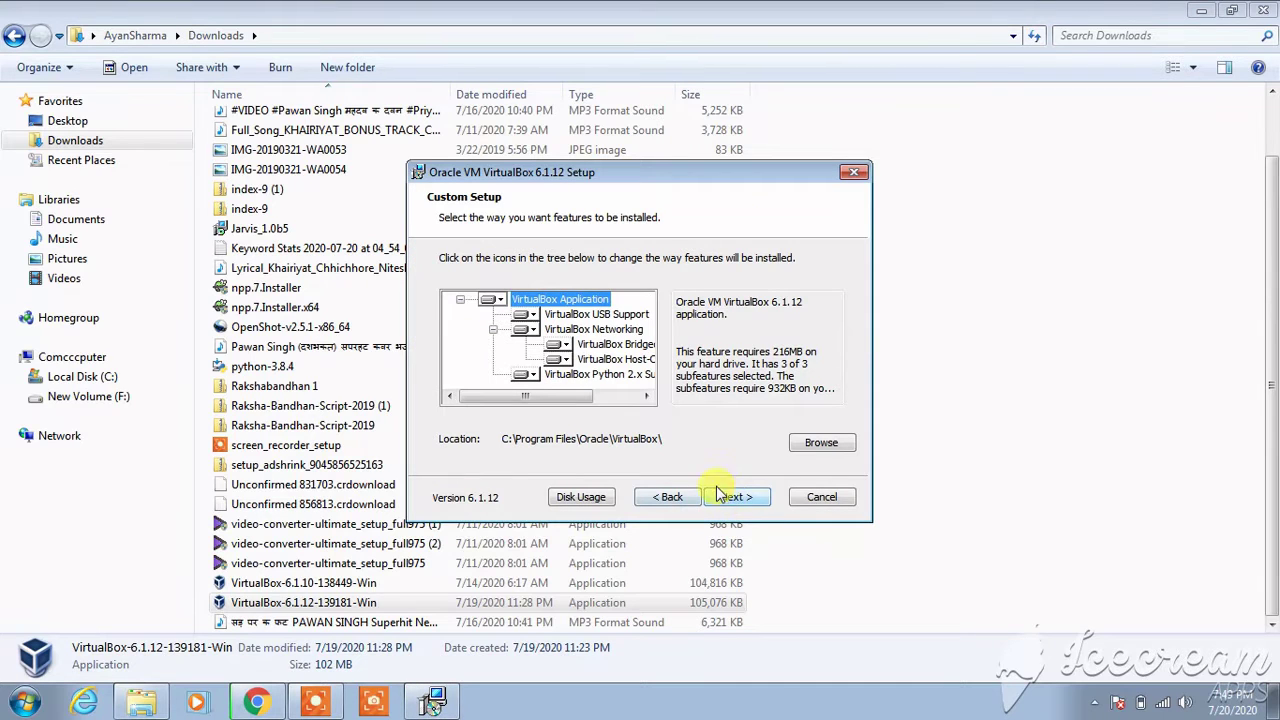
click(737, 499)
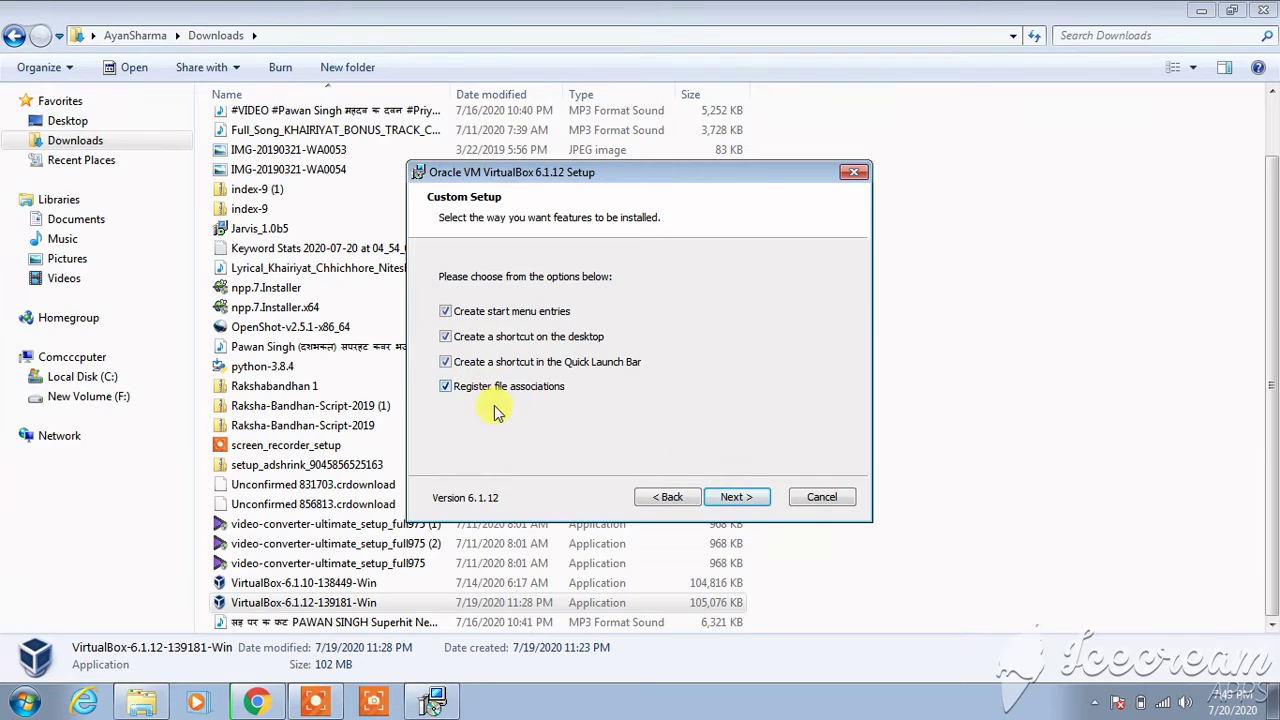
click(733, 499)
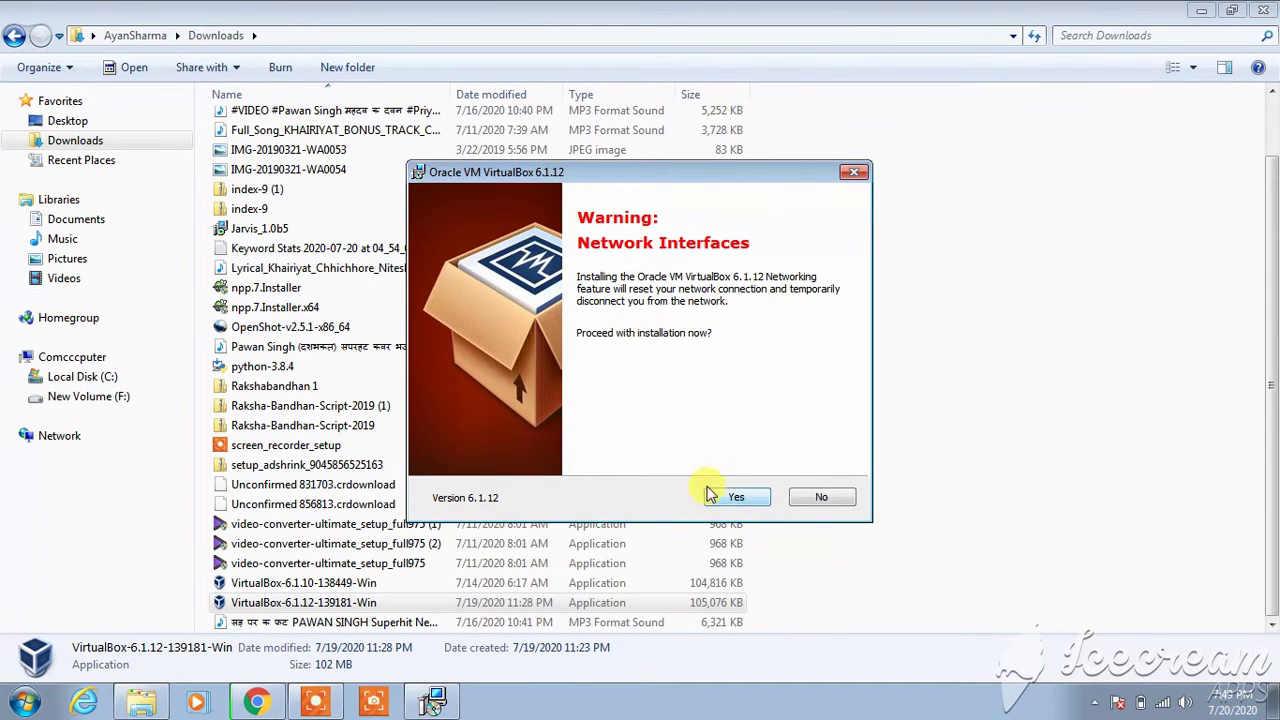
click(737, 499)
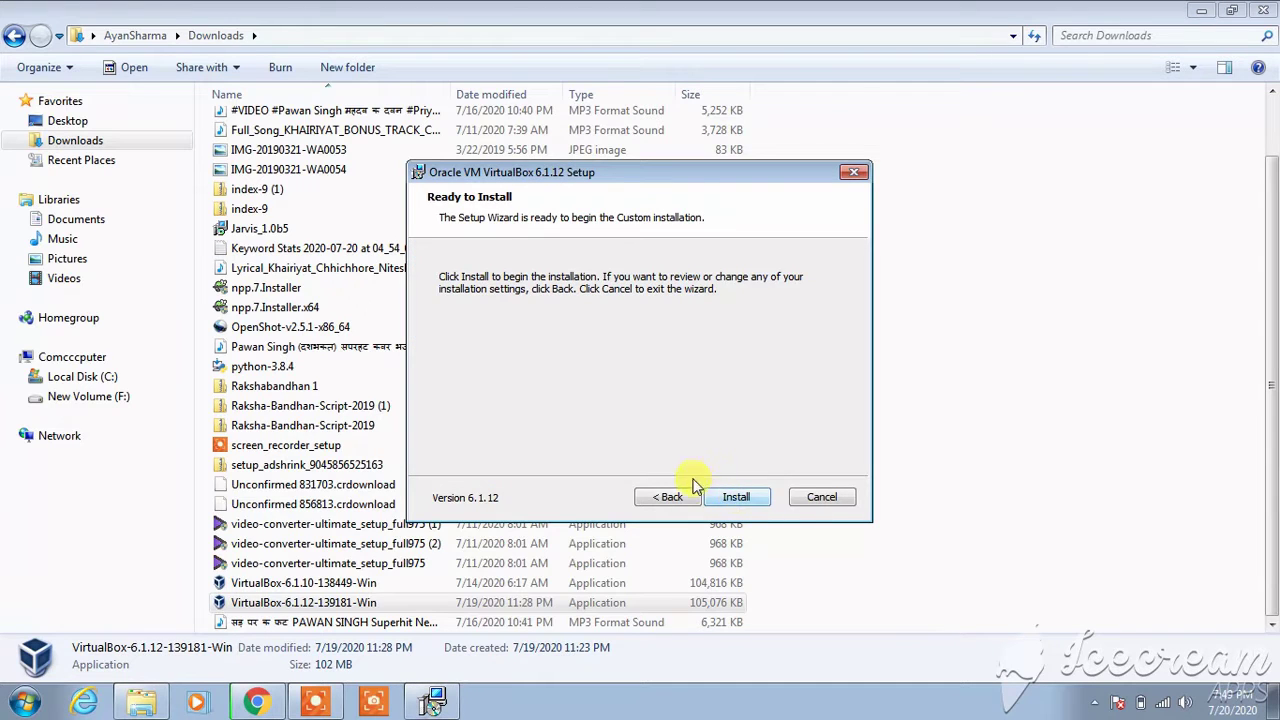
click(735, 497)
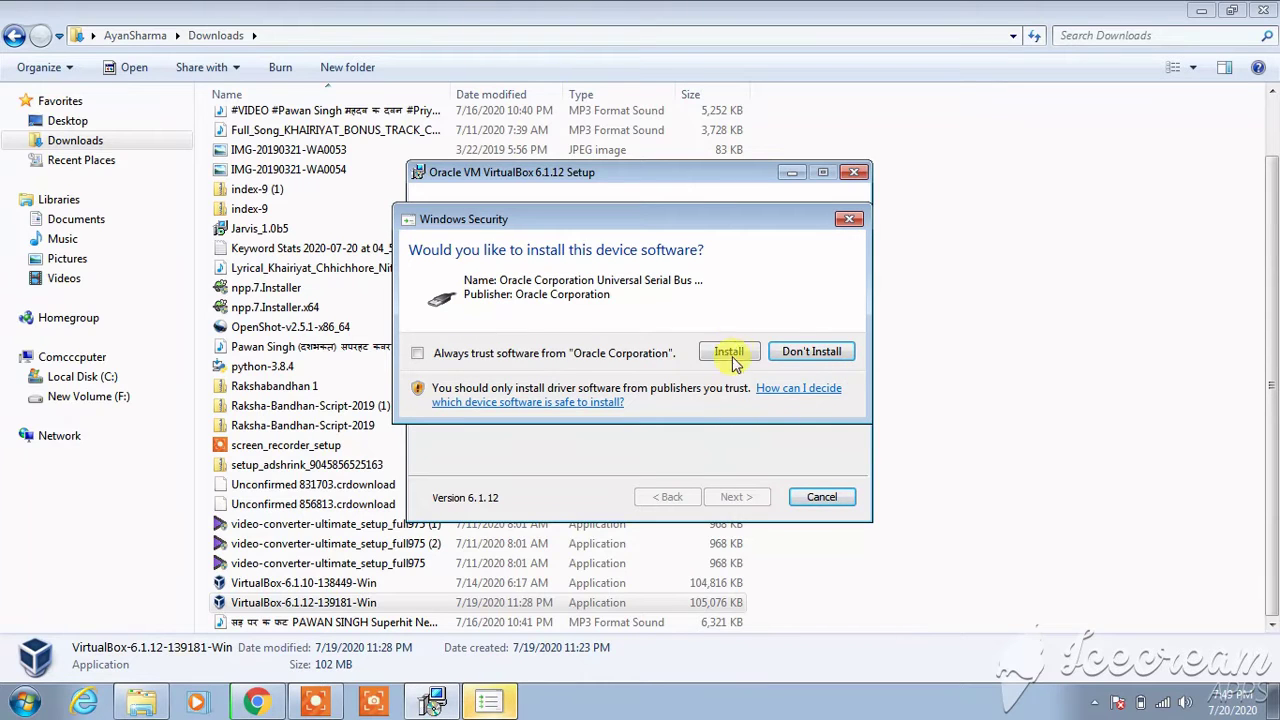
- Approve the Oracle USB, network adapter and network service driver installations
click(729, 352)
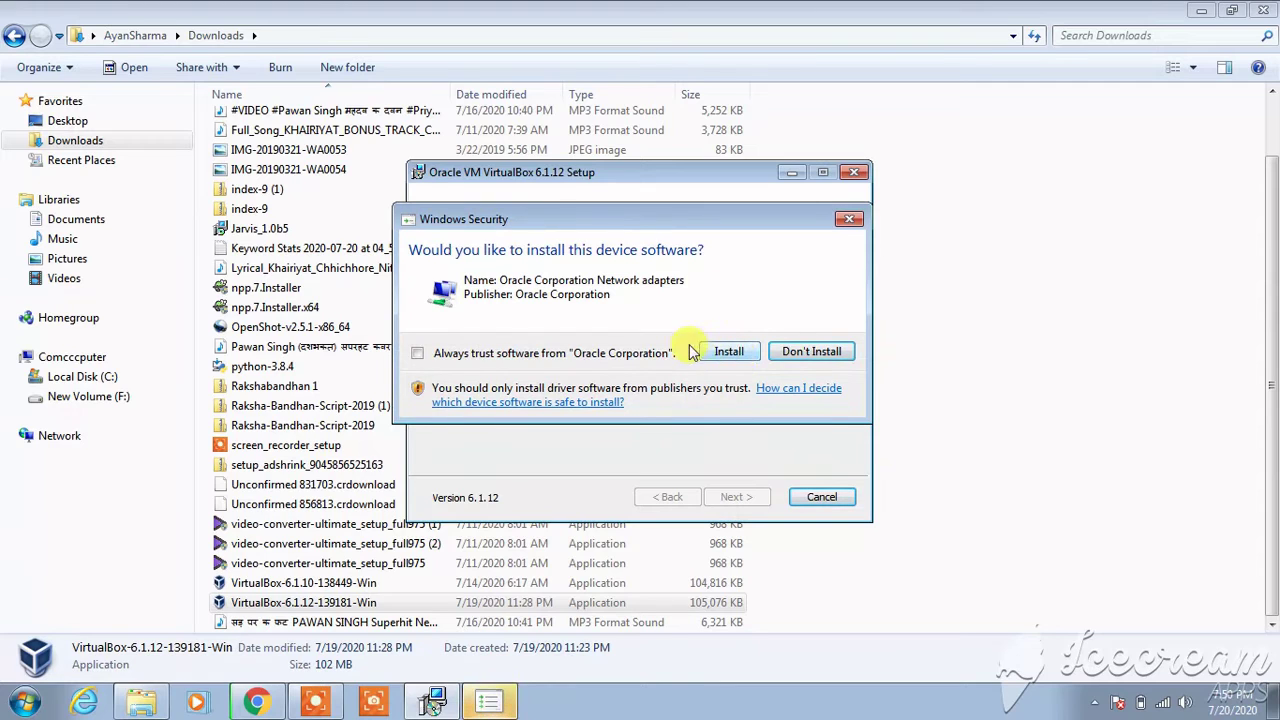
click(727, 356)
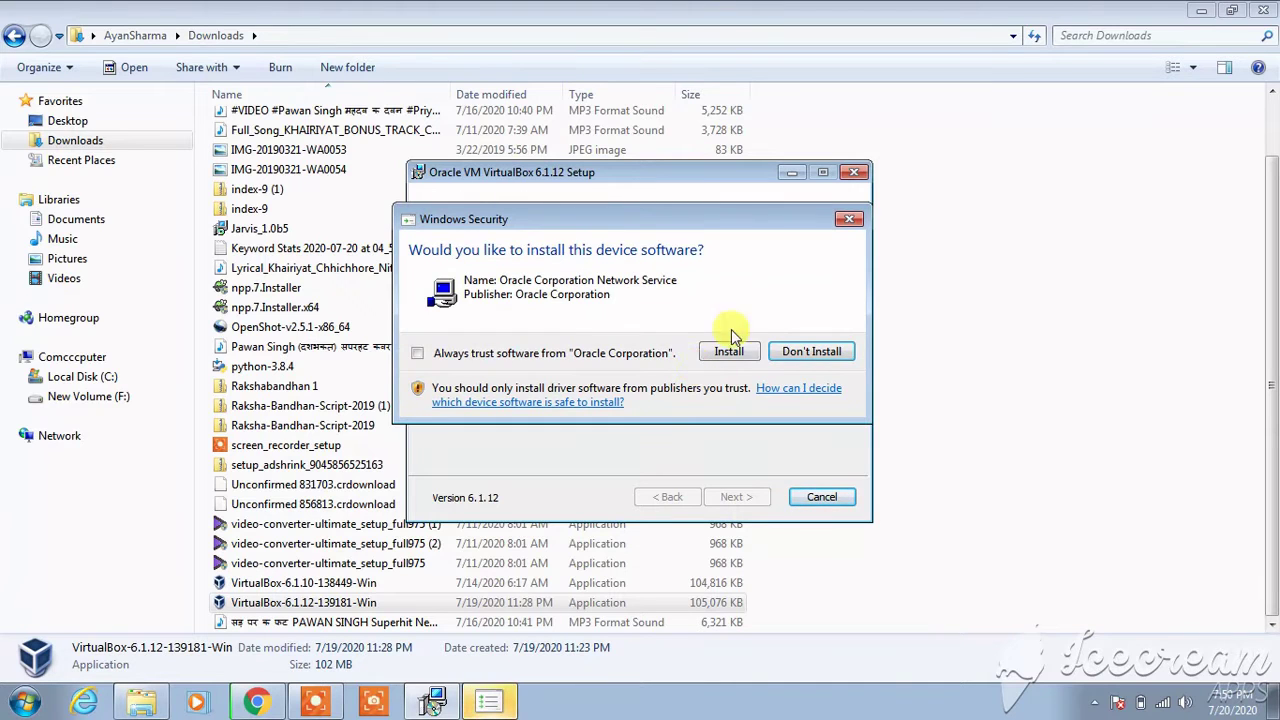
click(729, 352)
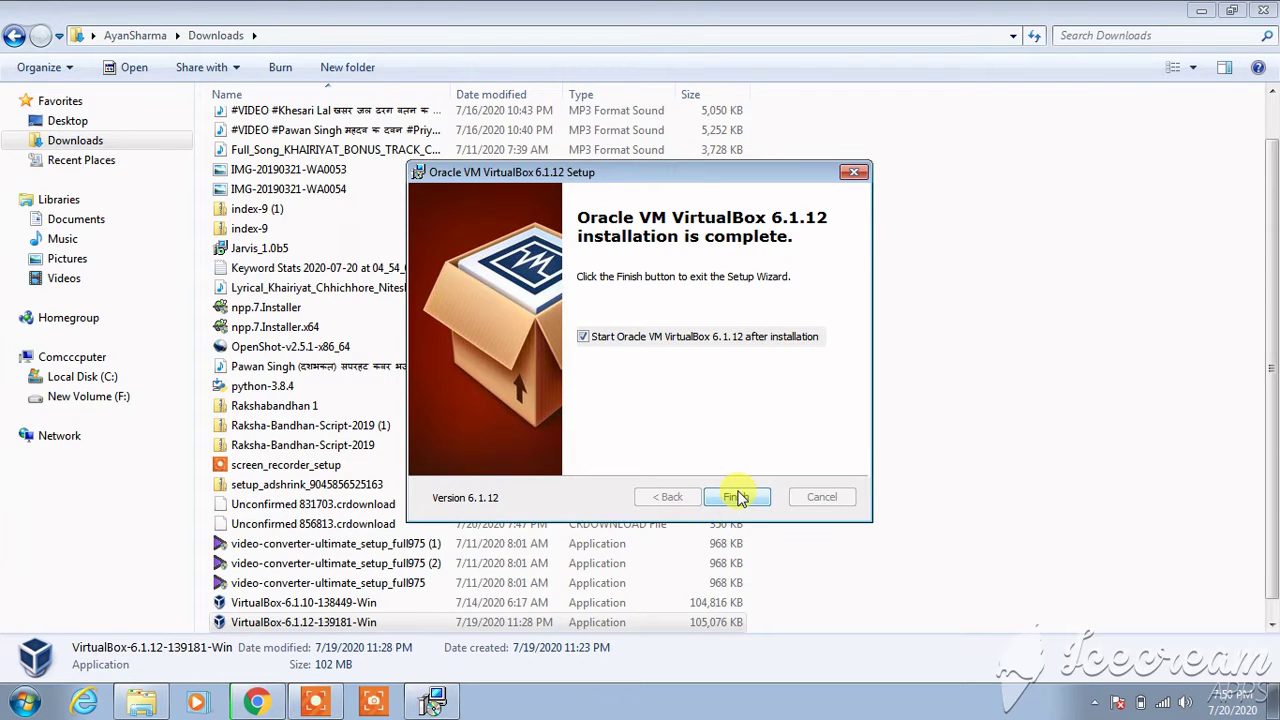
- Finish the setup to launch VirtualBox, then close the Downloads folder window
click(736, 497)
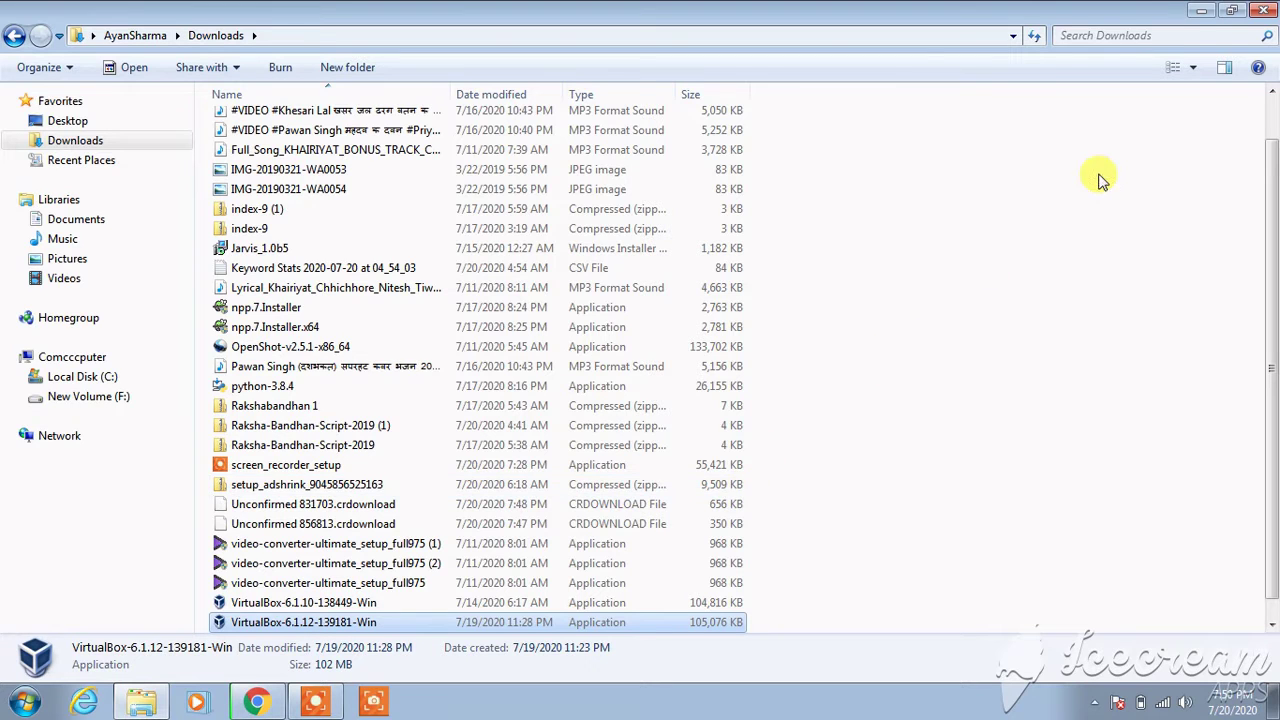
click(1260, 20)
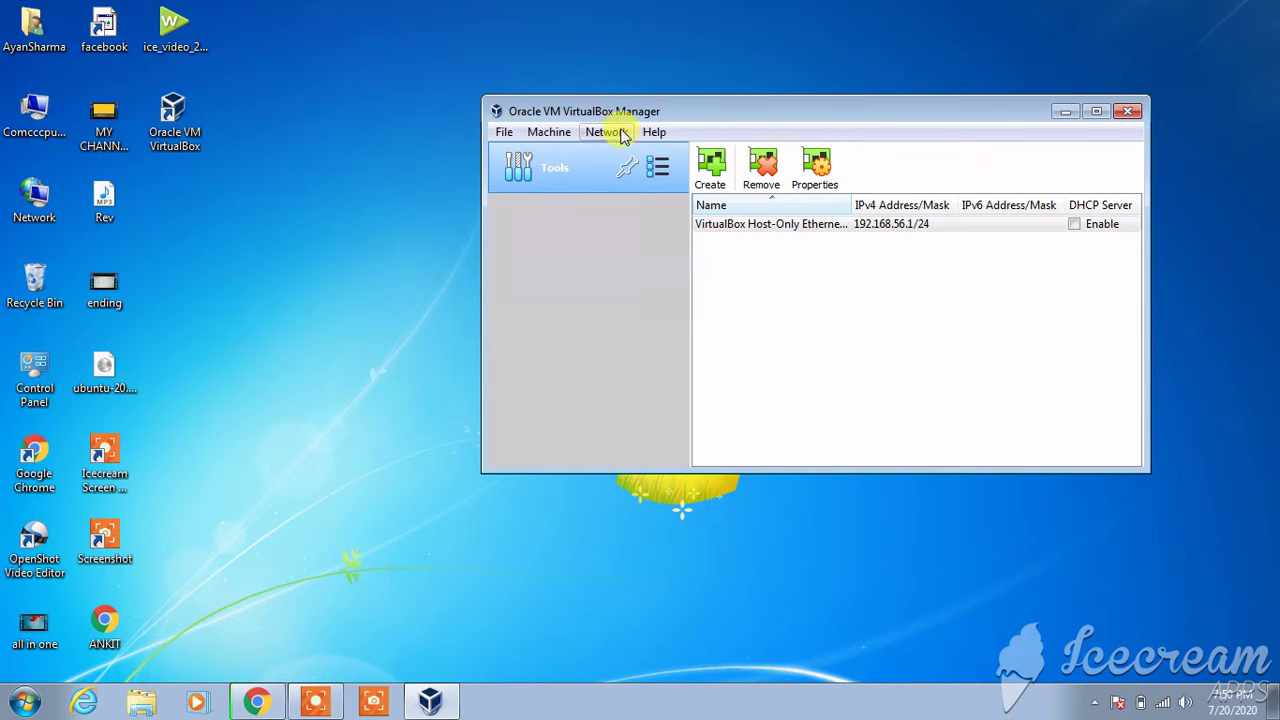
- Dismiss the Add machine file picker and create a host-only adapter at 192.168.165.1/24
click(507, 133)
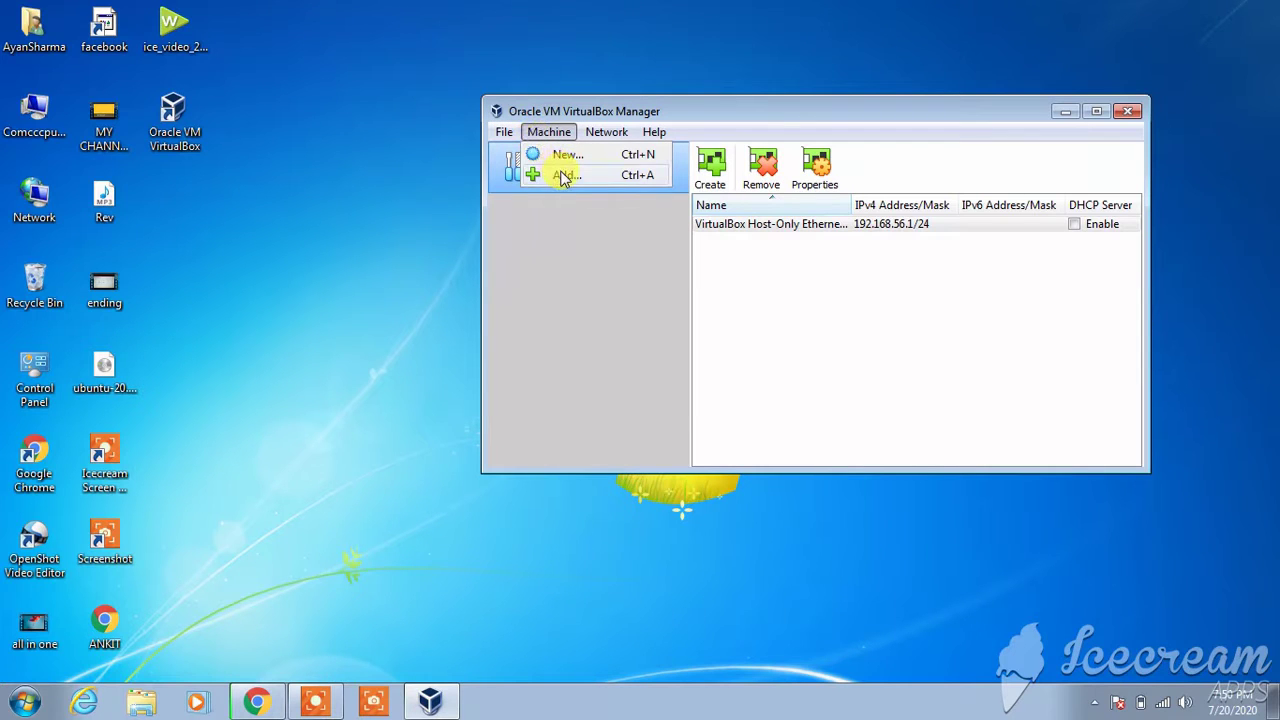
click(563, 174)
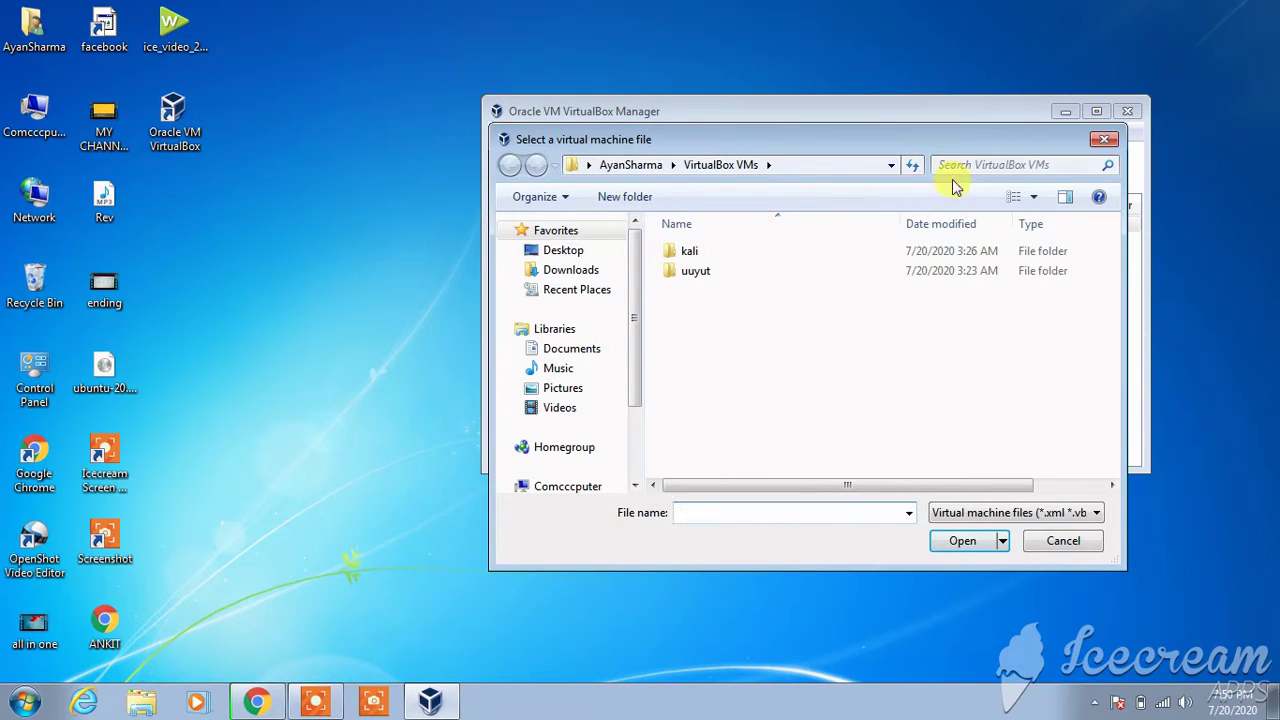
click(1104, 139)
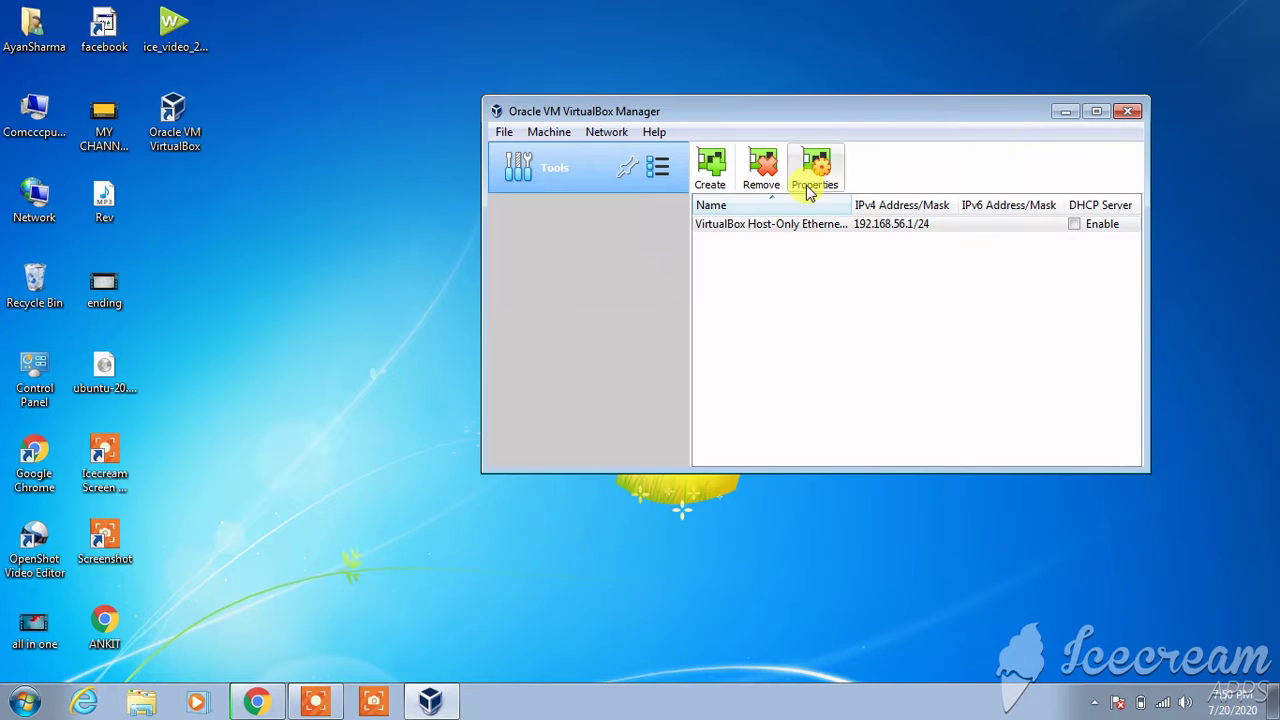
click(713, 170)
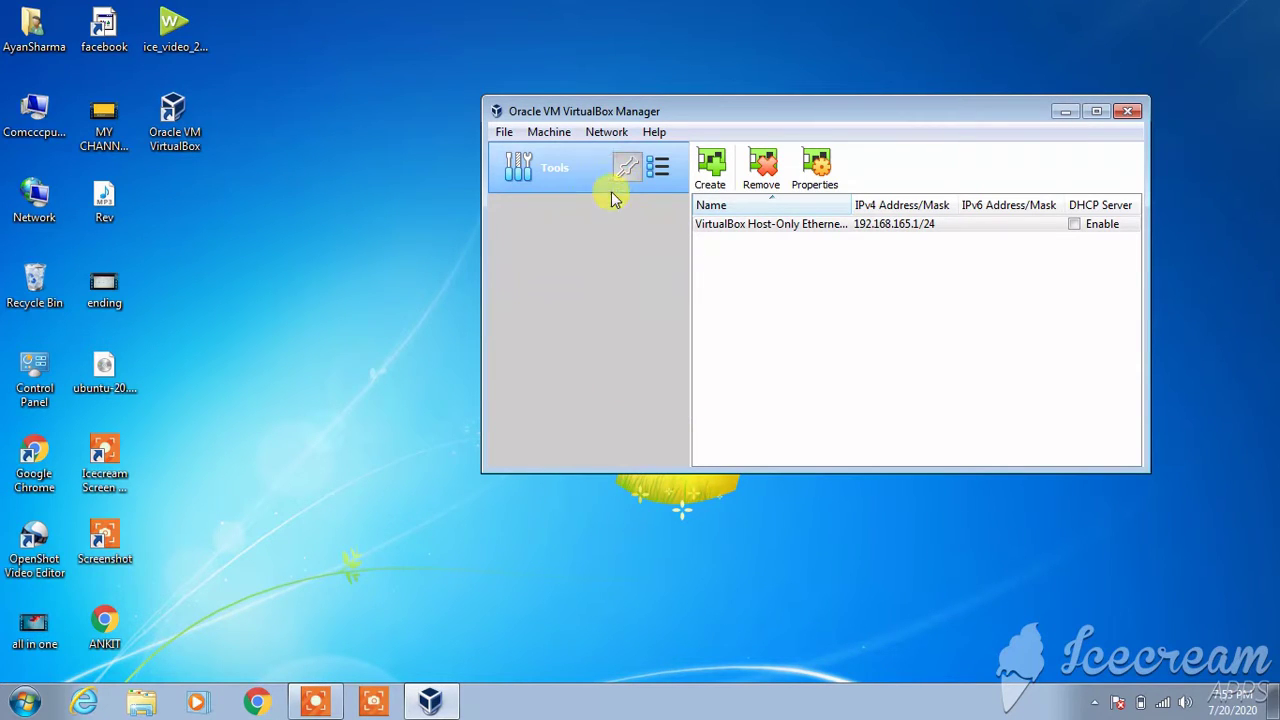
click(554, 137)
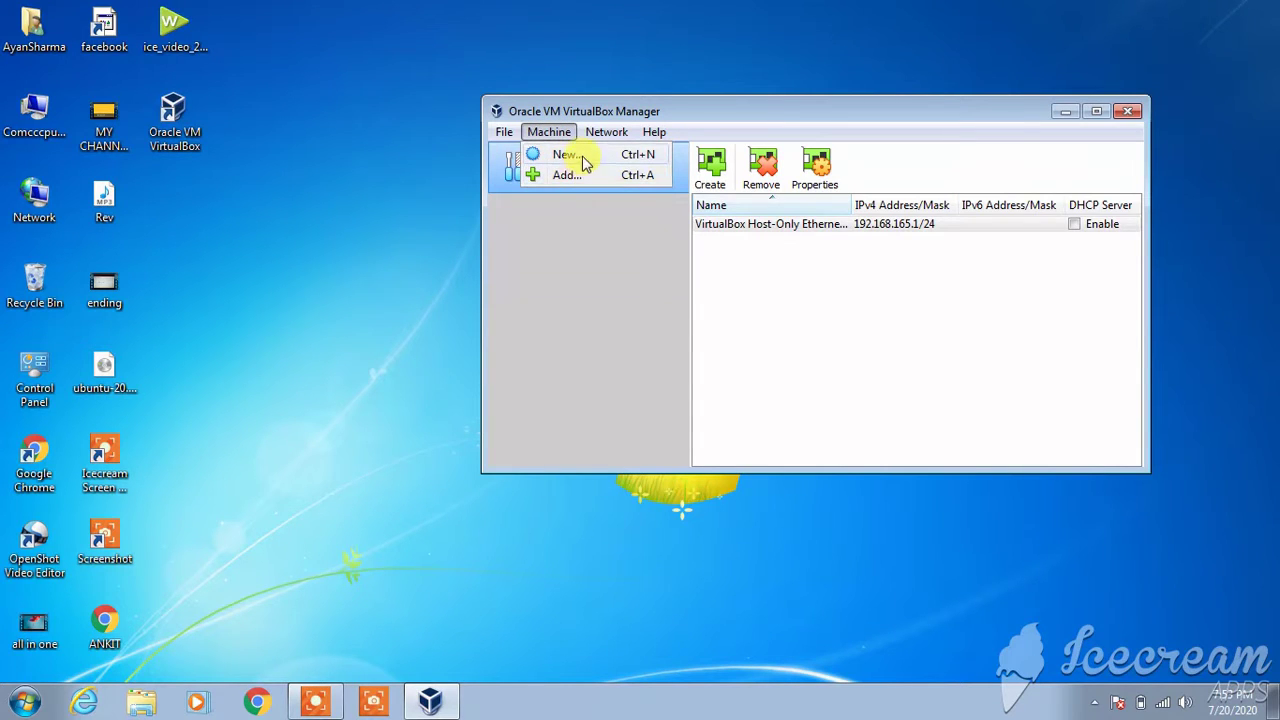
- Create a new machine named 'ubuntu' with type Linux and version Ubuntu (64-bit)
click(566, 155)
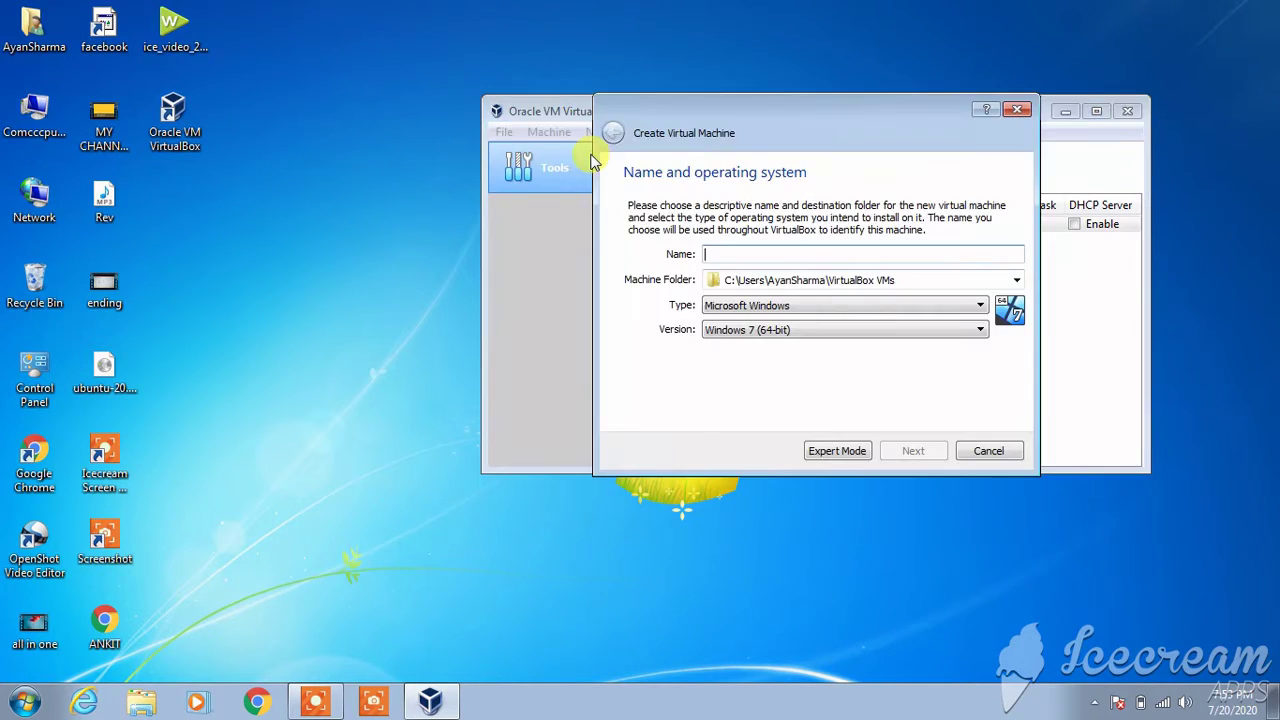
click(755, 257)
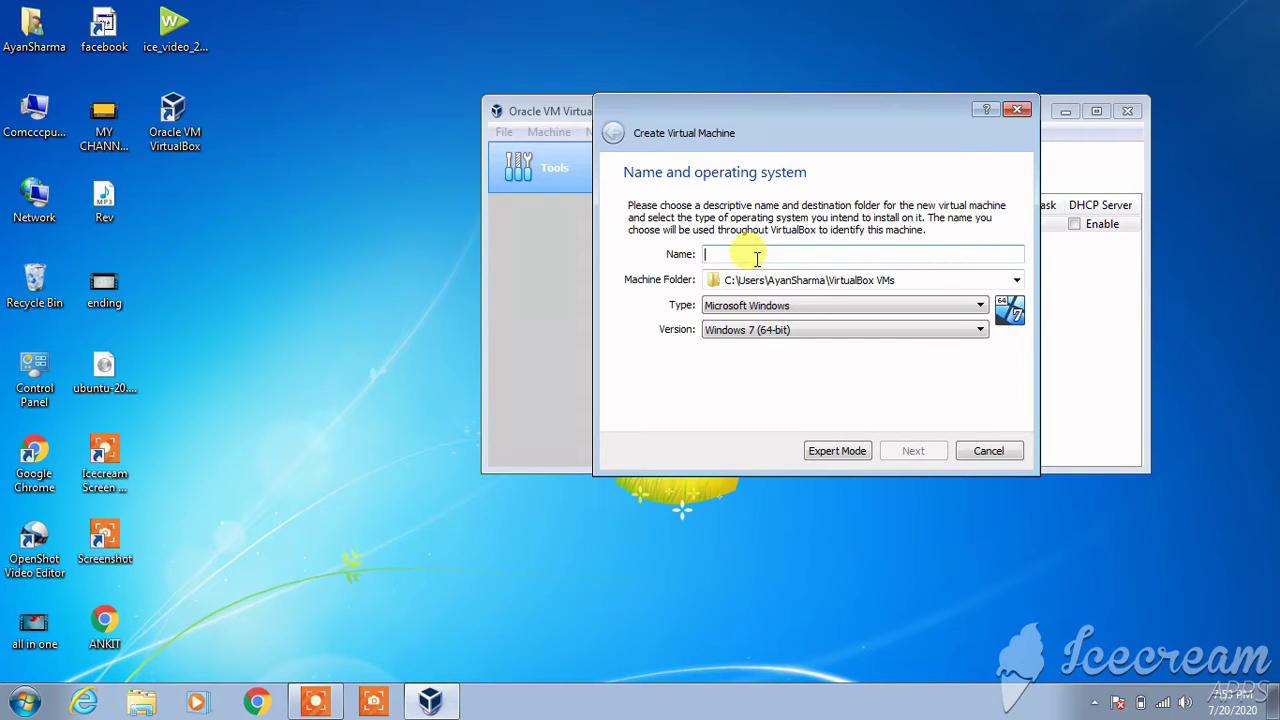
text(ubuntu)
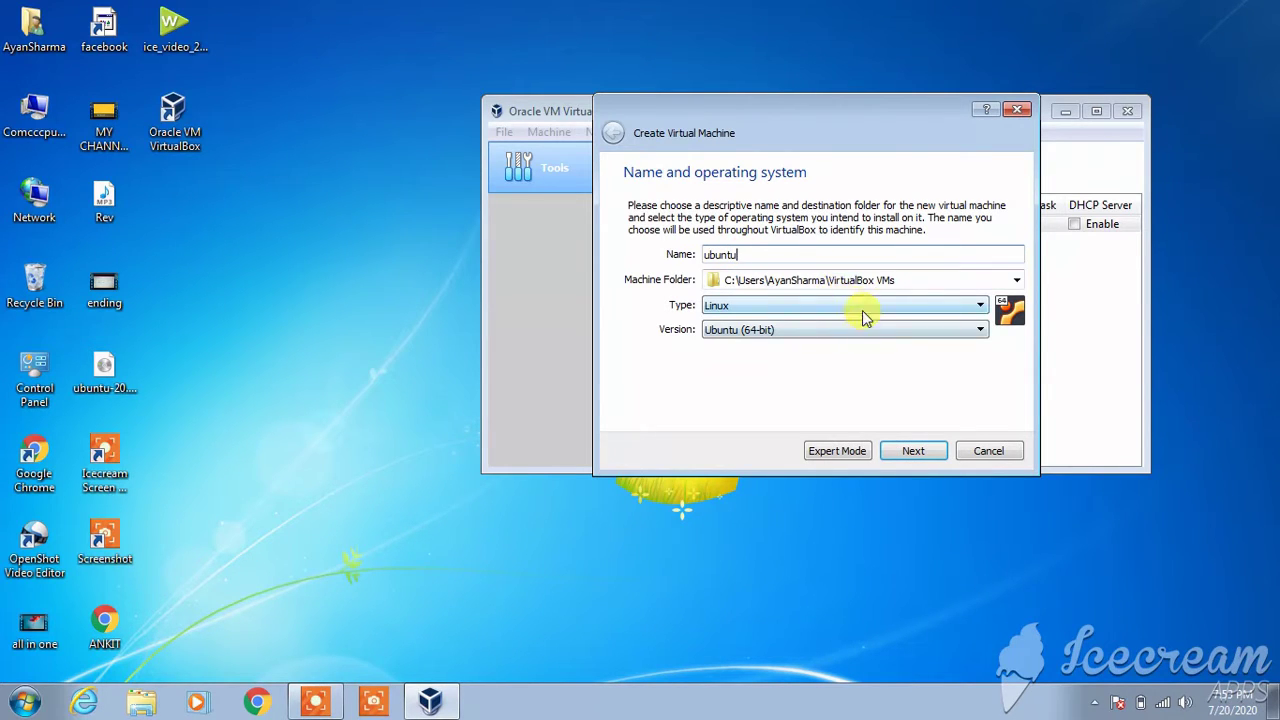
click(853, 311)
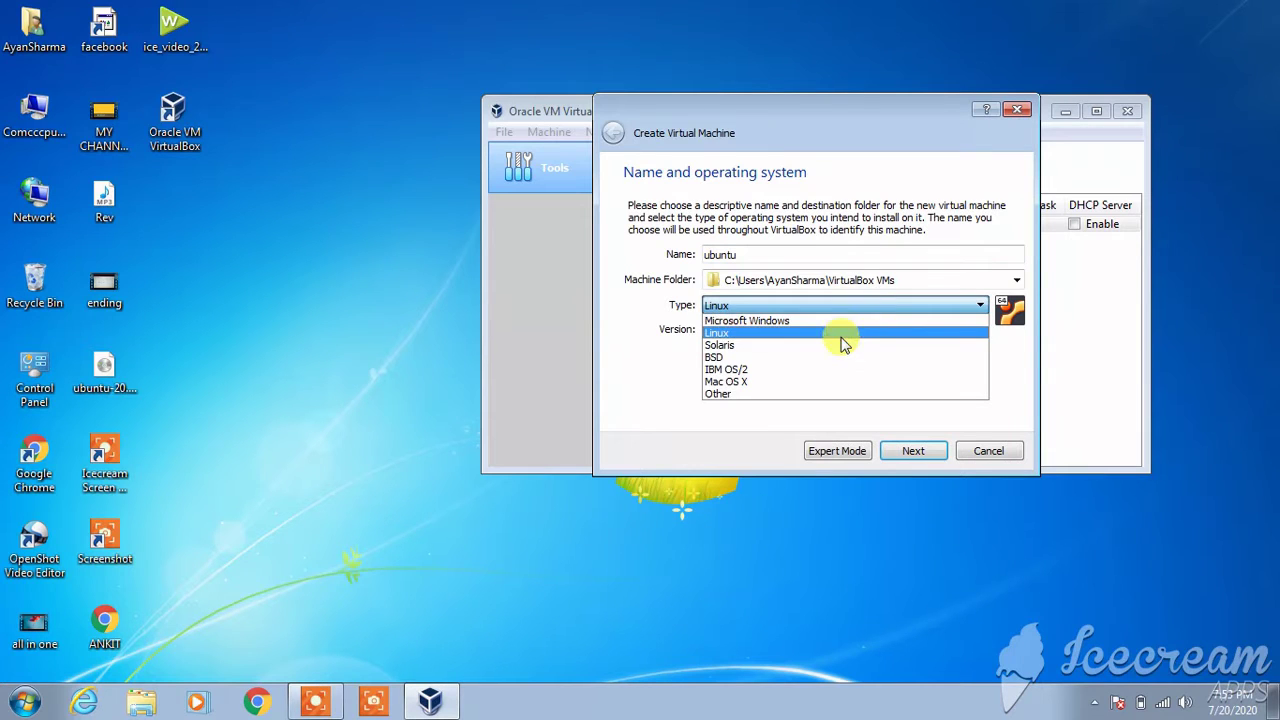
click(842, 333)
click(840, 337)
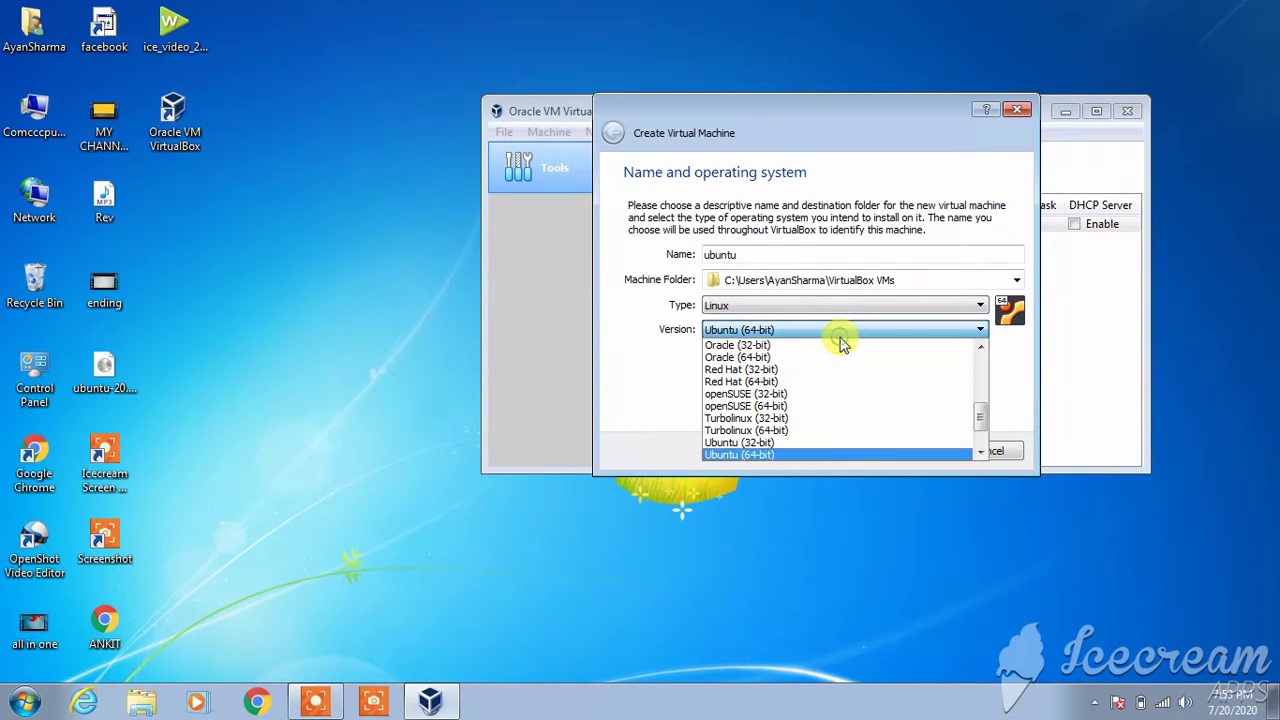
click(804, 457)
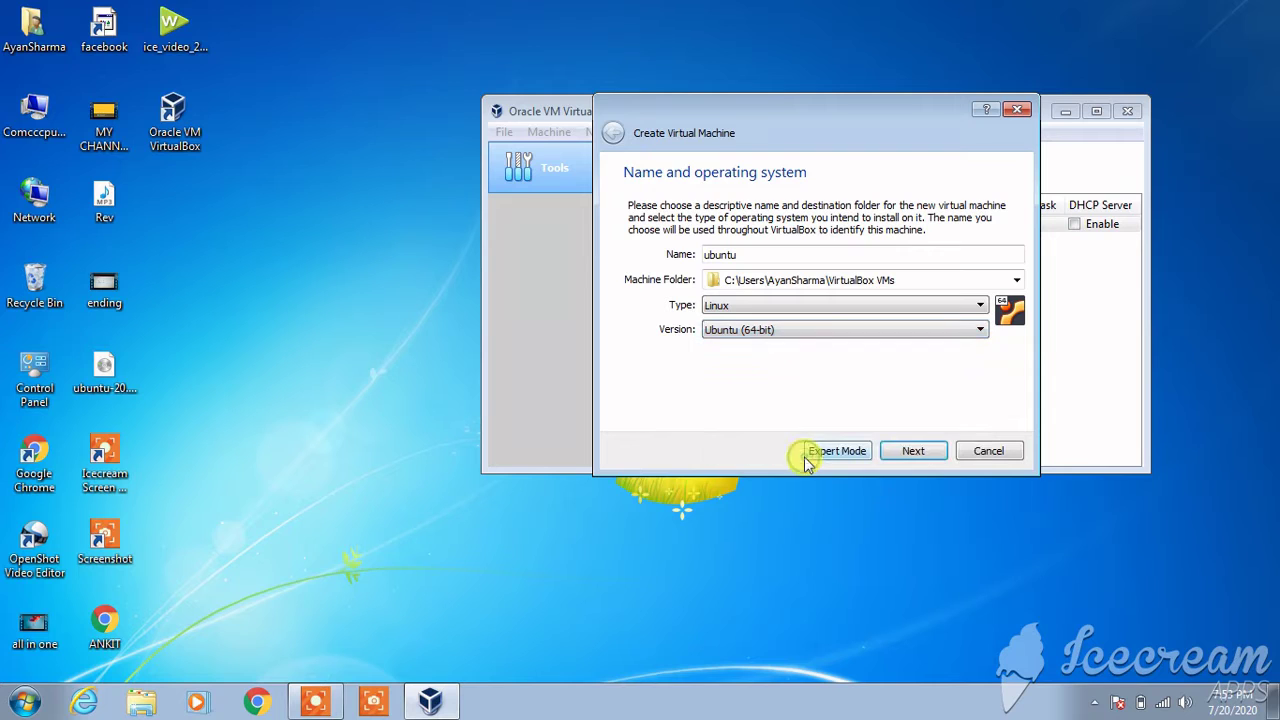
click(926, 453)
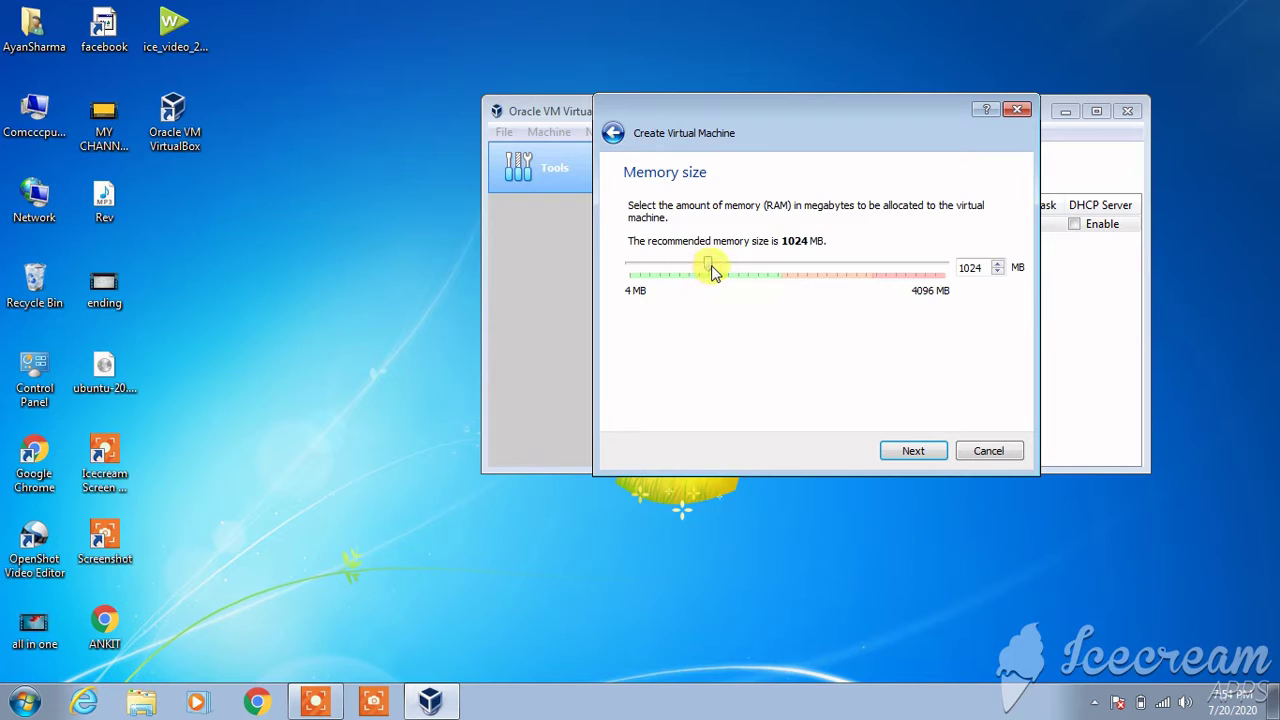
- Set the ubuntu machine's memory to 2878 MB
drag(709, 270, 832, 268)
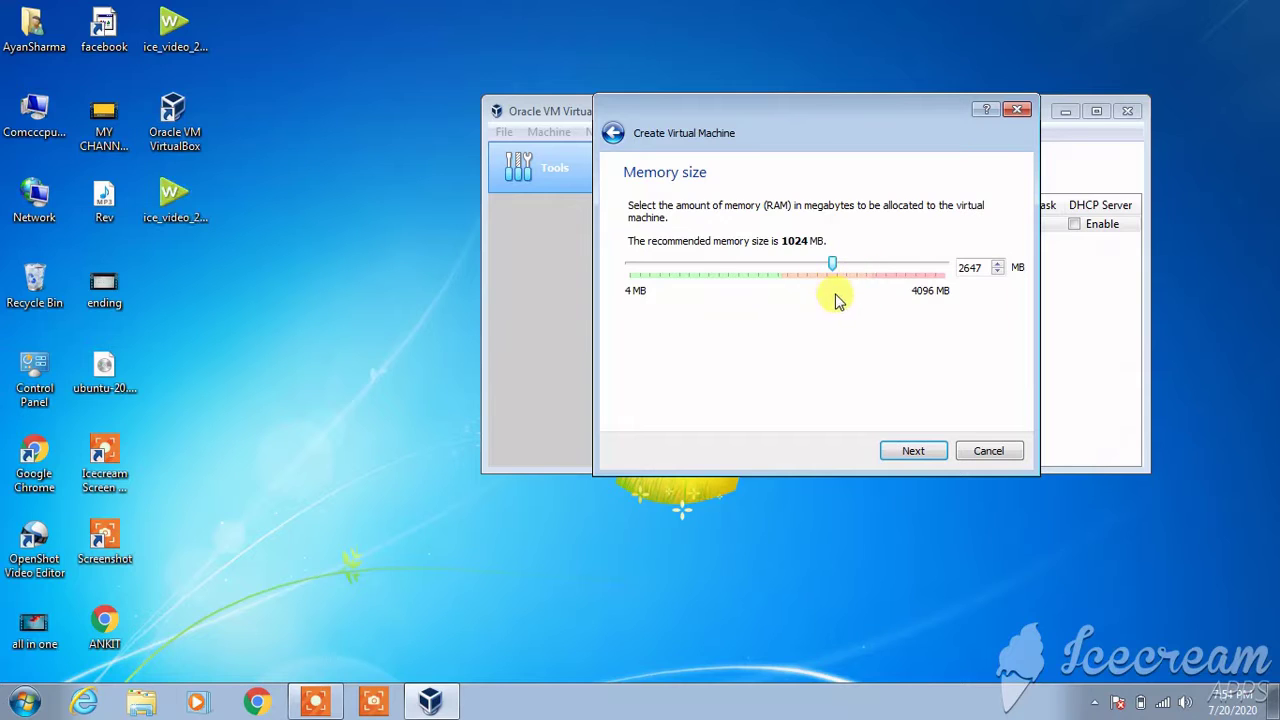
mouse_move(834, 265)
mouse_down()
mouse_move(864, 272)
mouse_move(850, 270)
mouse_up()
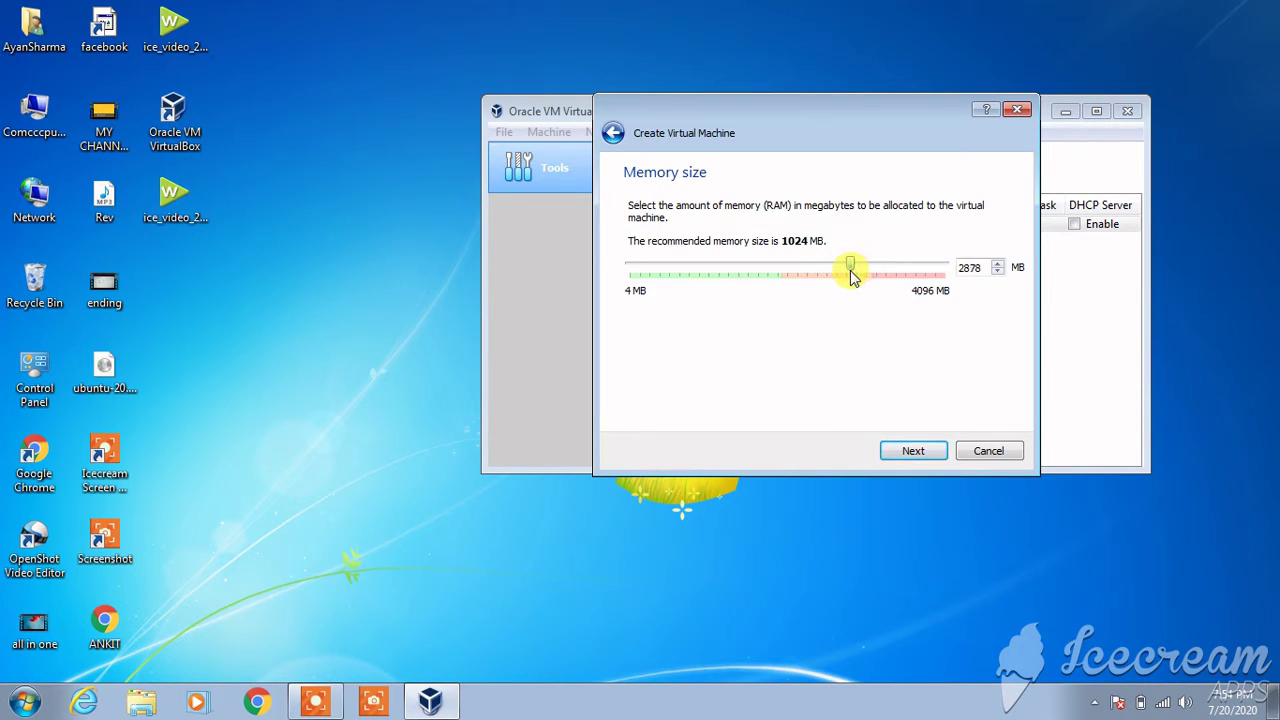
click(902, 452)
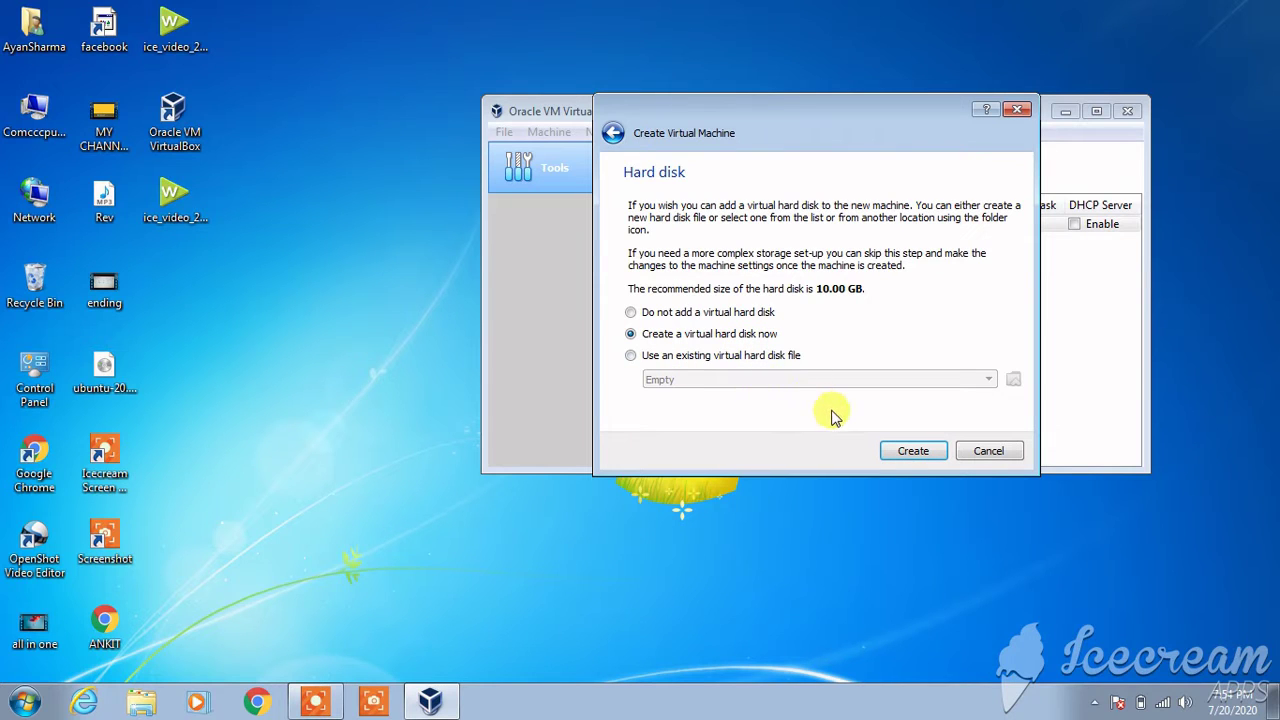
- Create a dynamically allocated 28.95 GB VDI hard disk for the ubuntu machine
click(911, 457)
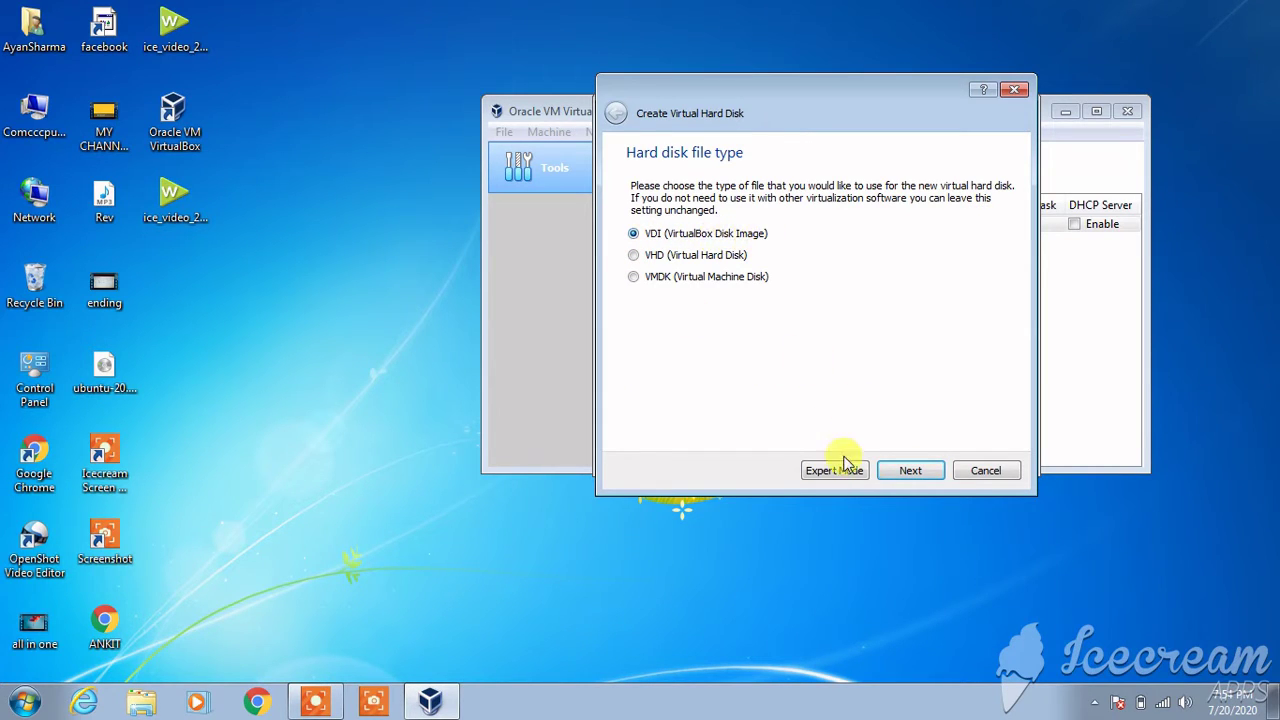
click(918, 472)
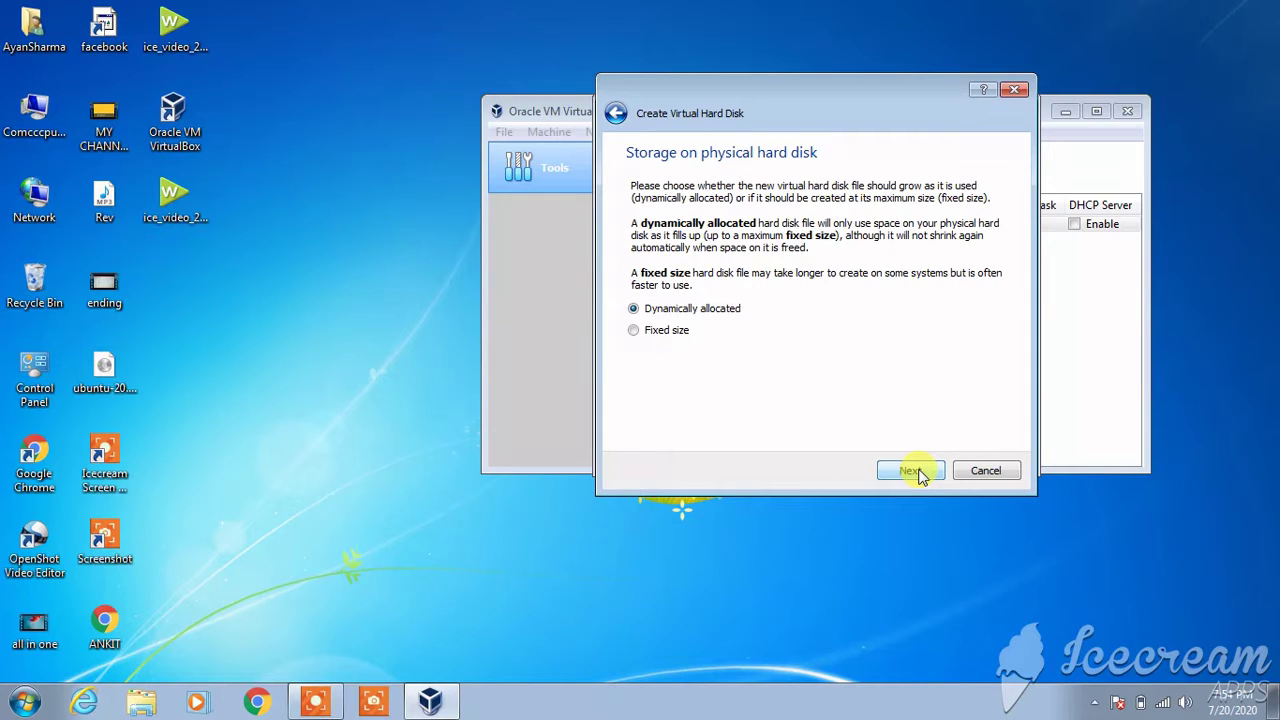
click(918, 472)
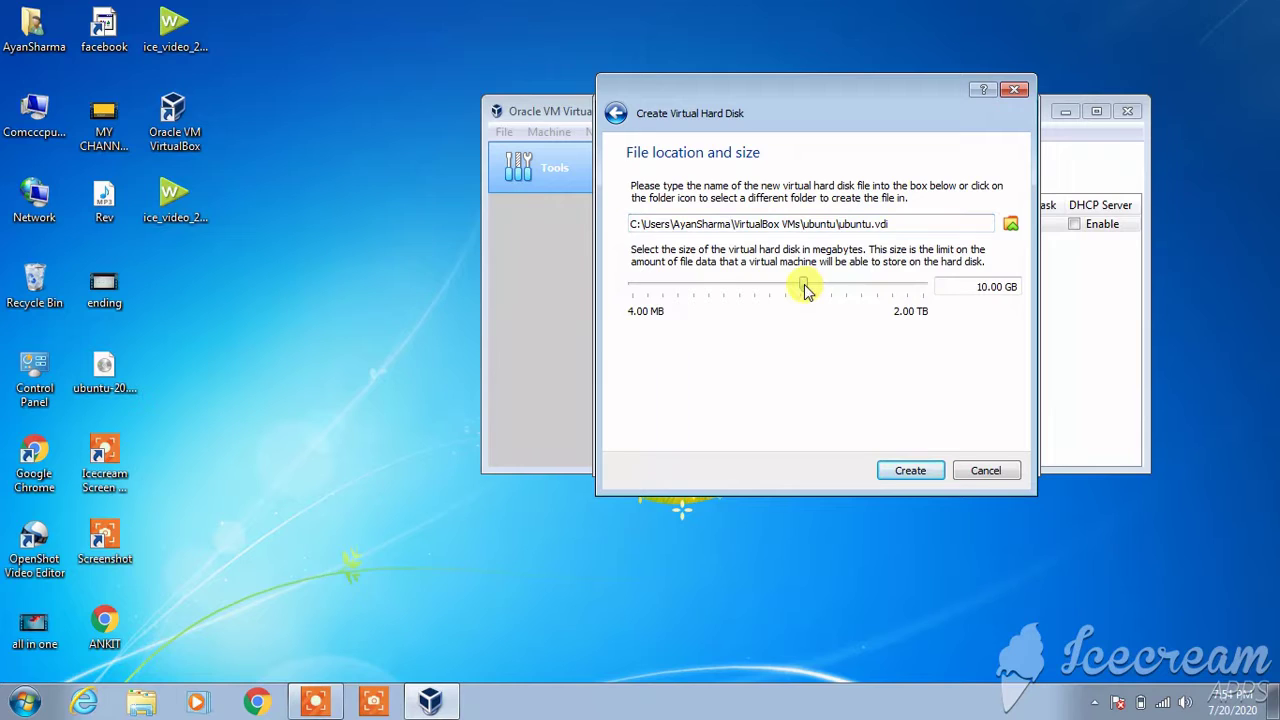
drag(806, 289, 826, 290)
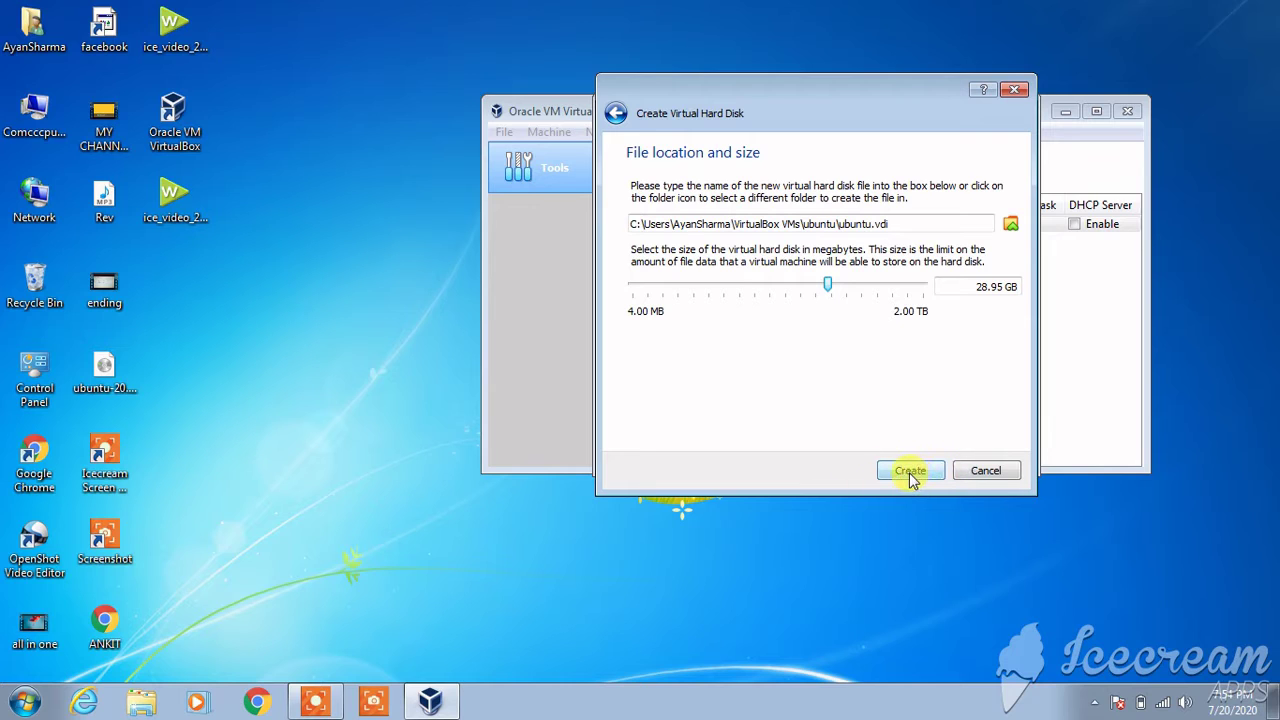
click(910, 472)
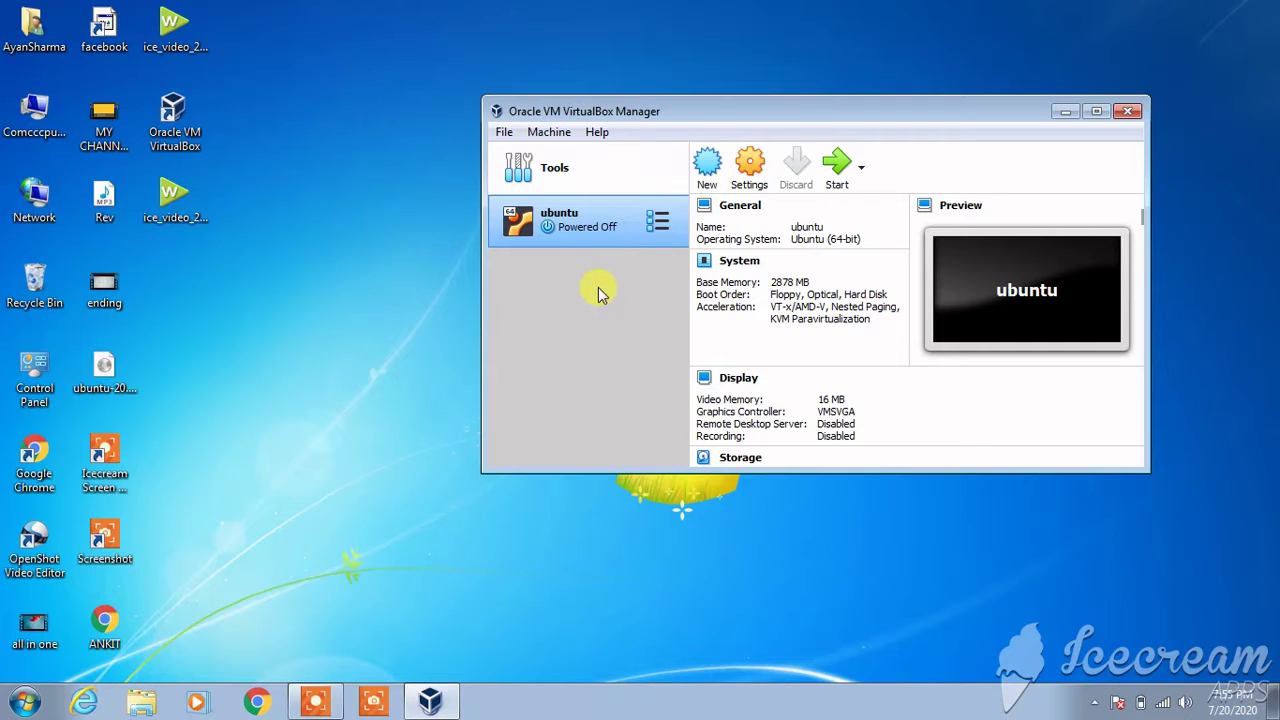
- Start the ubuntu virtual machine from the toolbar
click(838, 168)
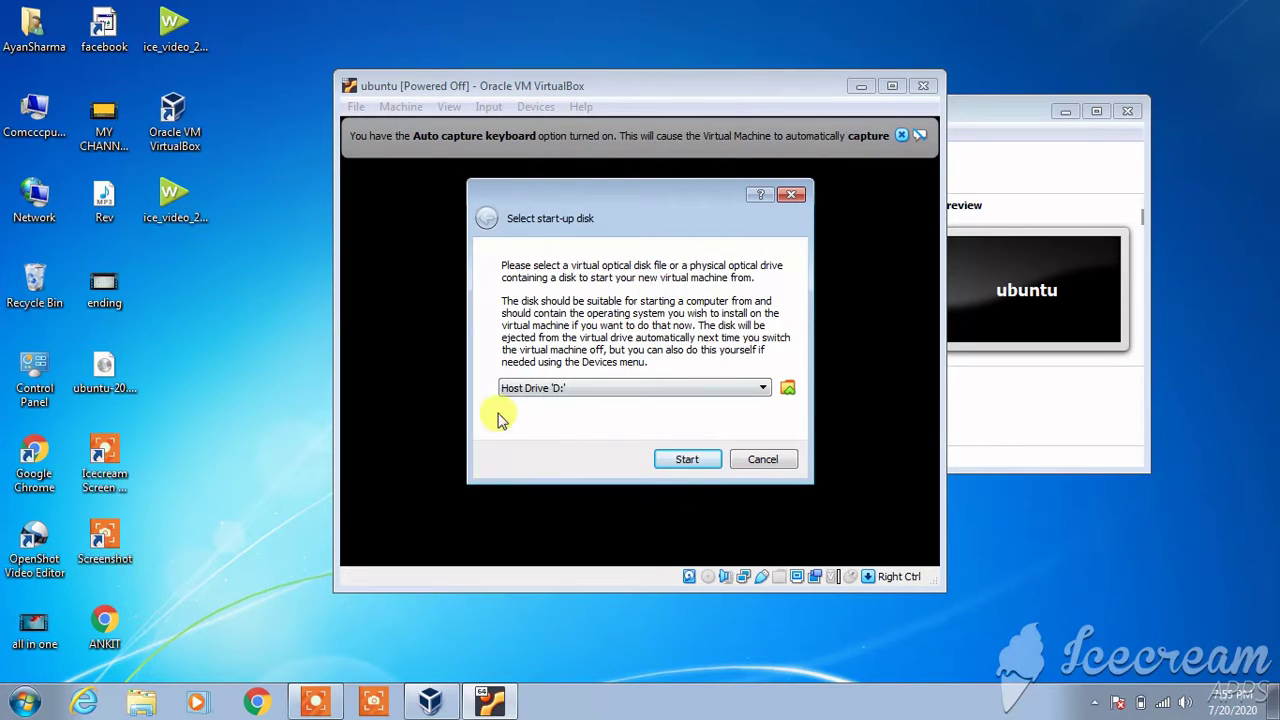
- Check the start-up disk list and the Optical Disk Selector, closing both unchanged
click(752, 390)
click(752, 392)
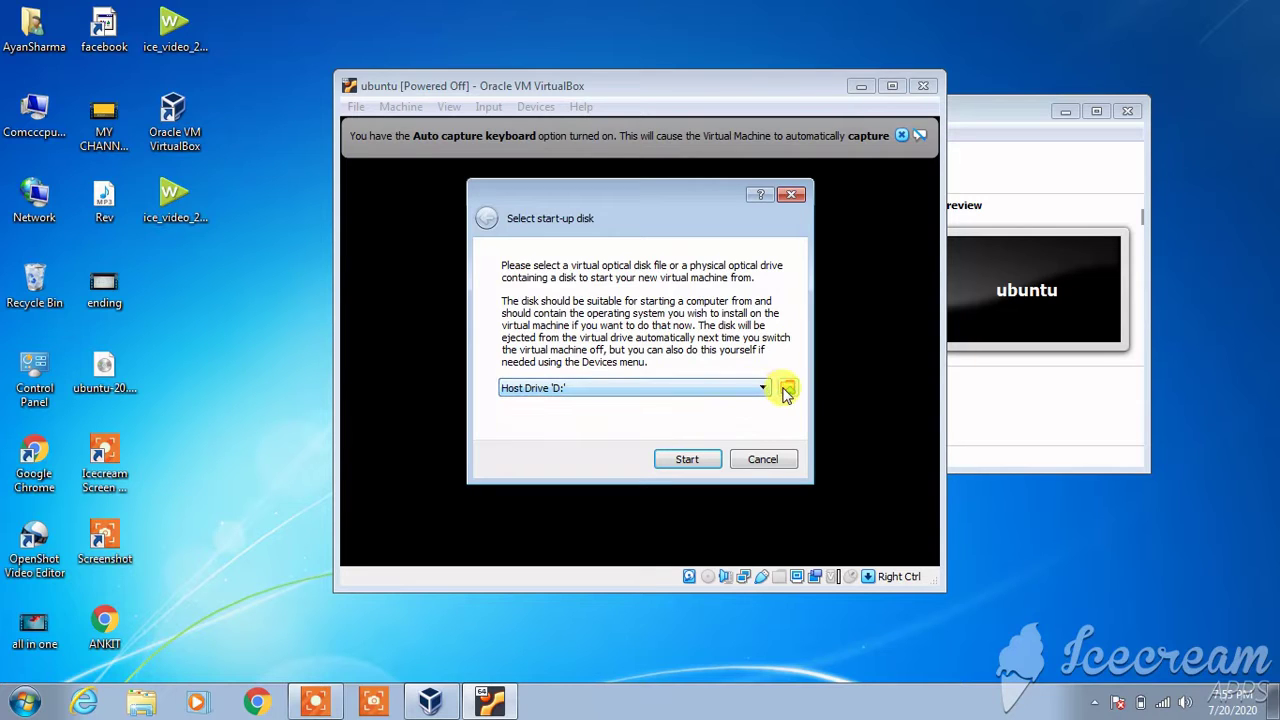
click(787, 389)
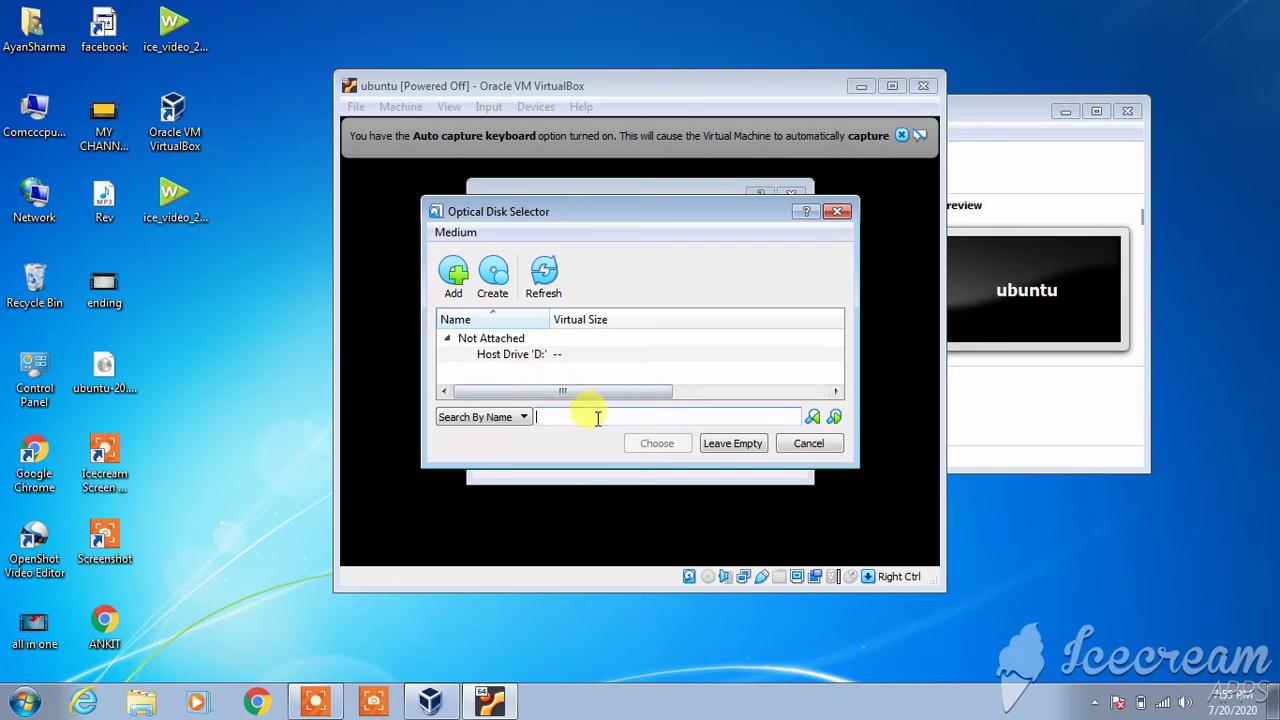
click(808, 443)
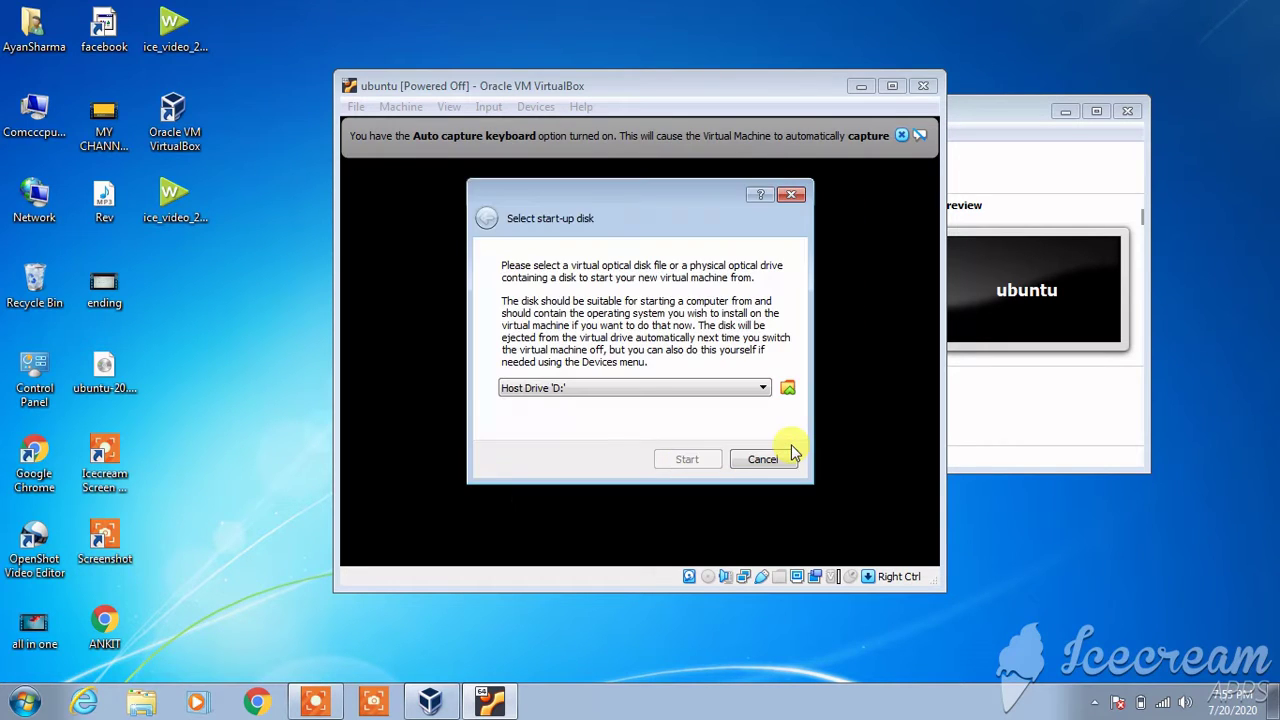
click(668, 393)
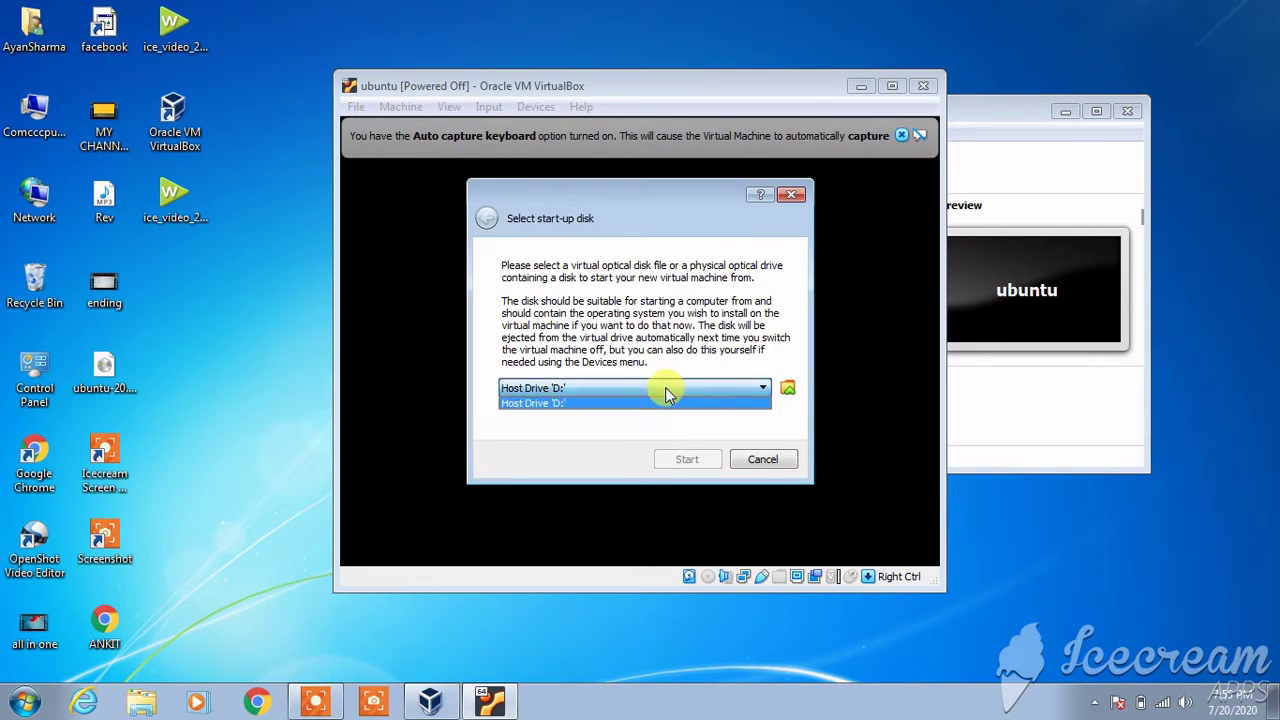
click(666, 402)
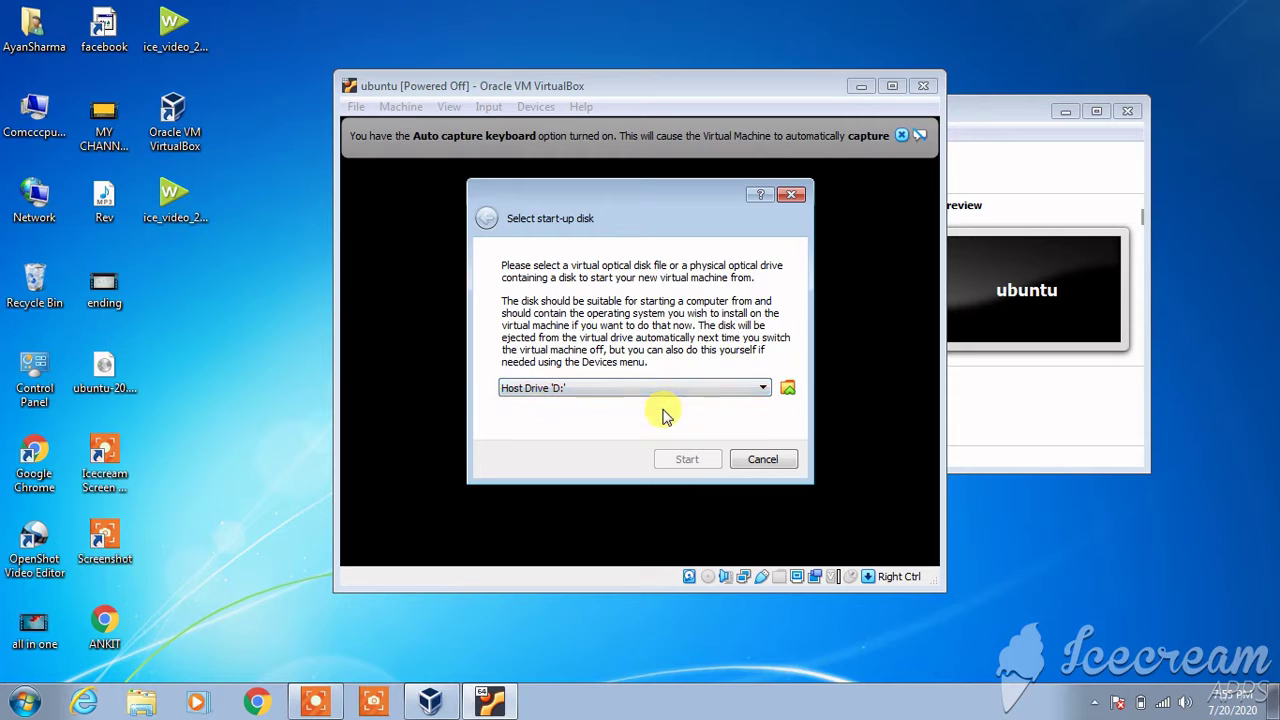
- Add ubuntu-20.04-desktop-amd64.iso to the Optical Disk Selector's disc list
click(787, 390)
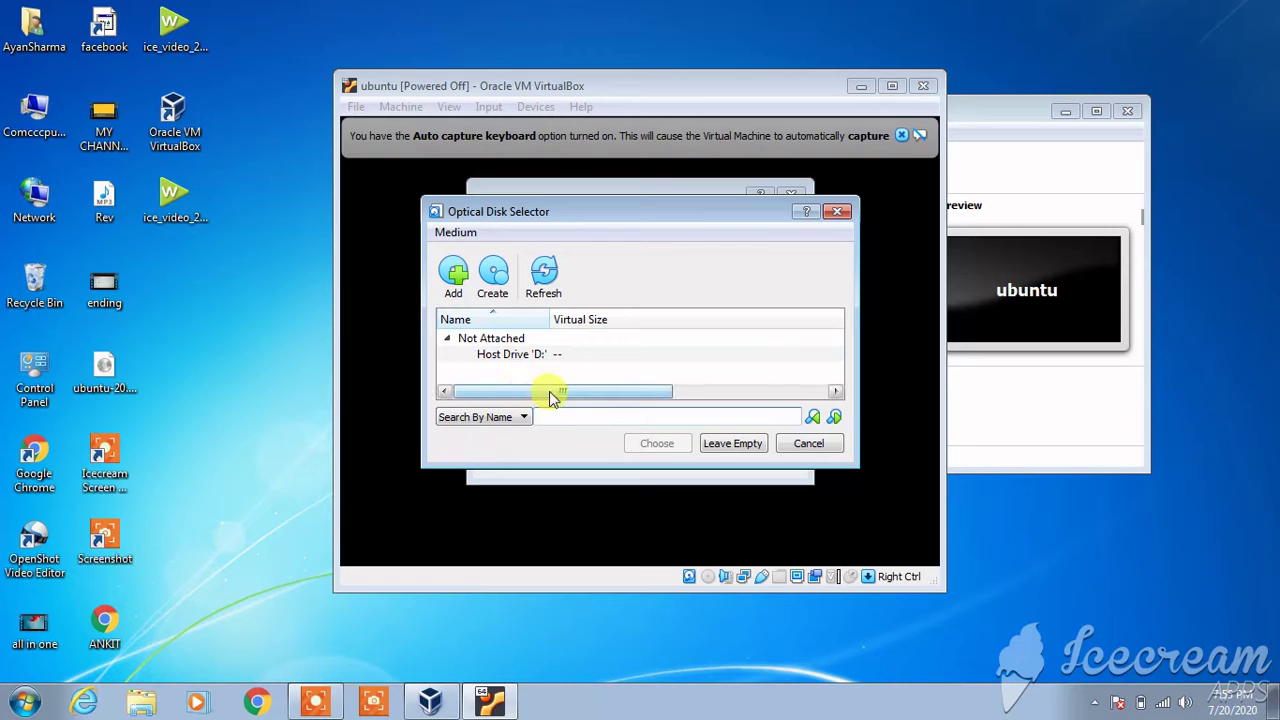
mouse_move(552, 398)
mouse_down()
mouse_move(729, 394)
mouse_move(545, 409)
mouse_up()
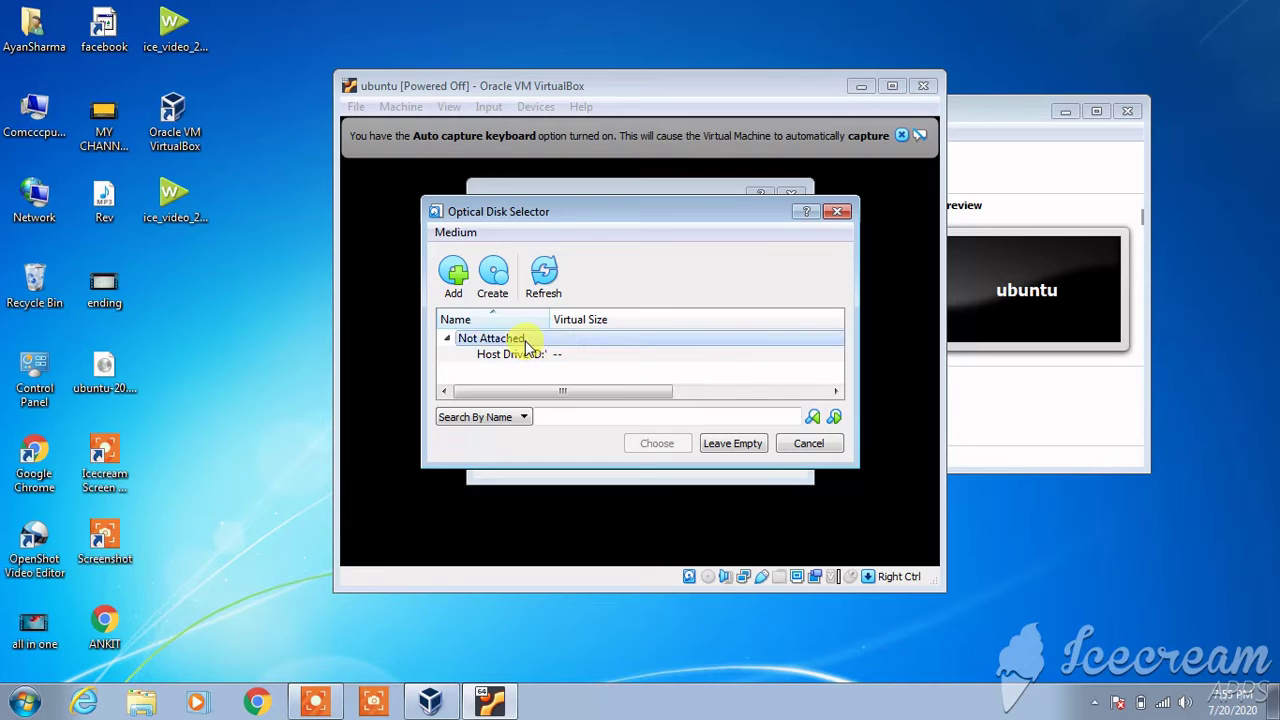
click(590, 322)
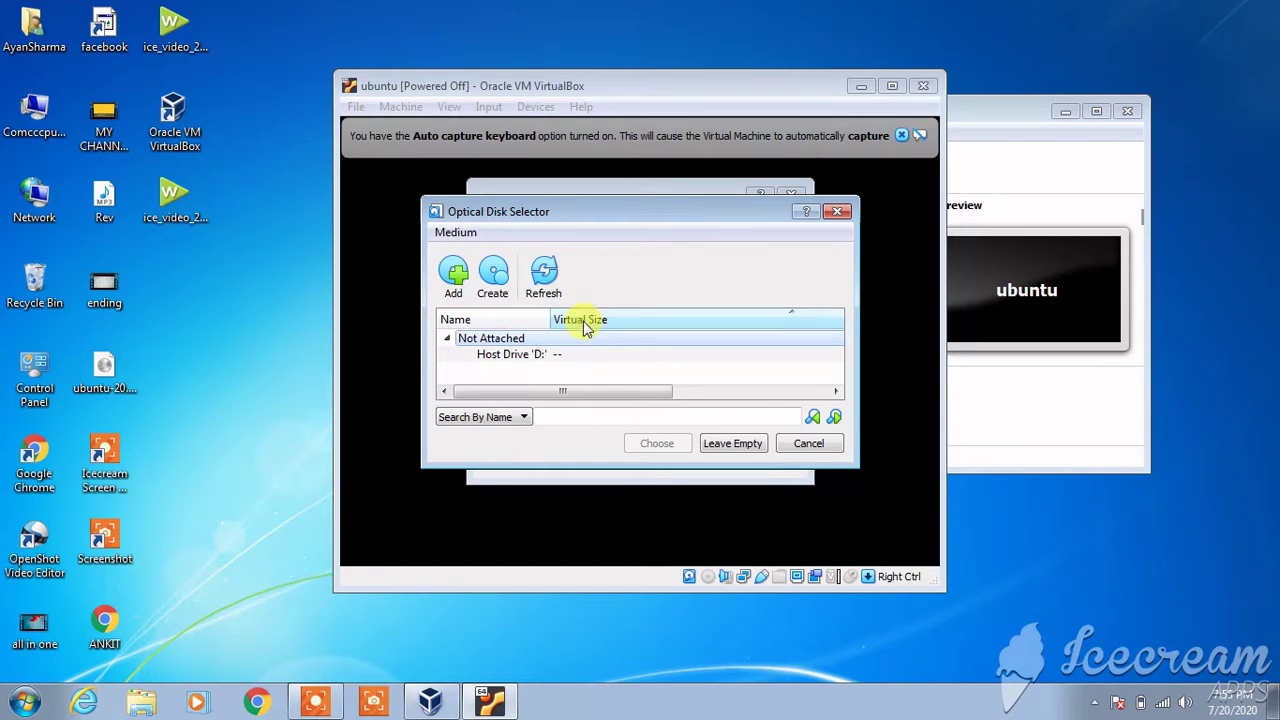
click(528, 319)
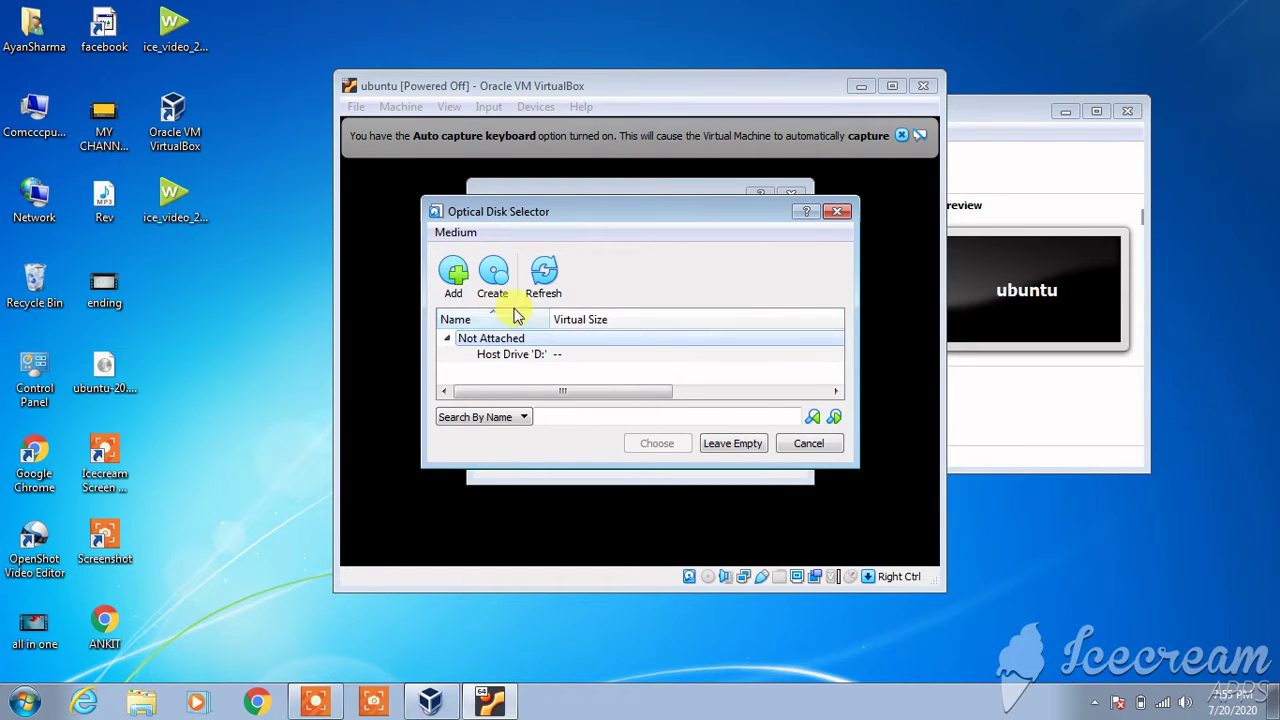
click(455, 288)
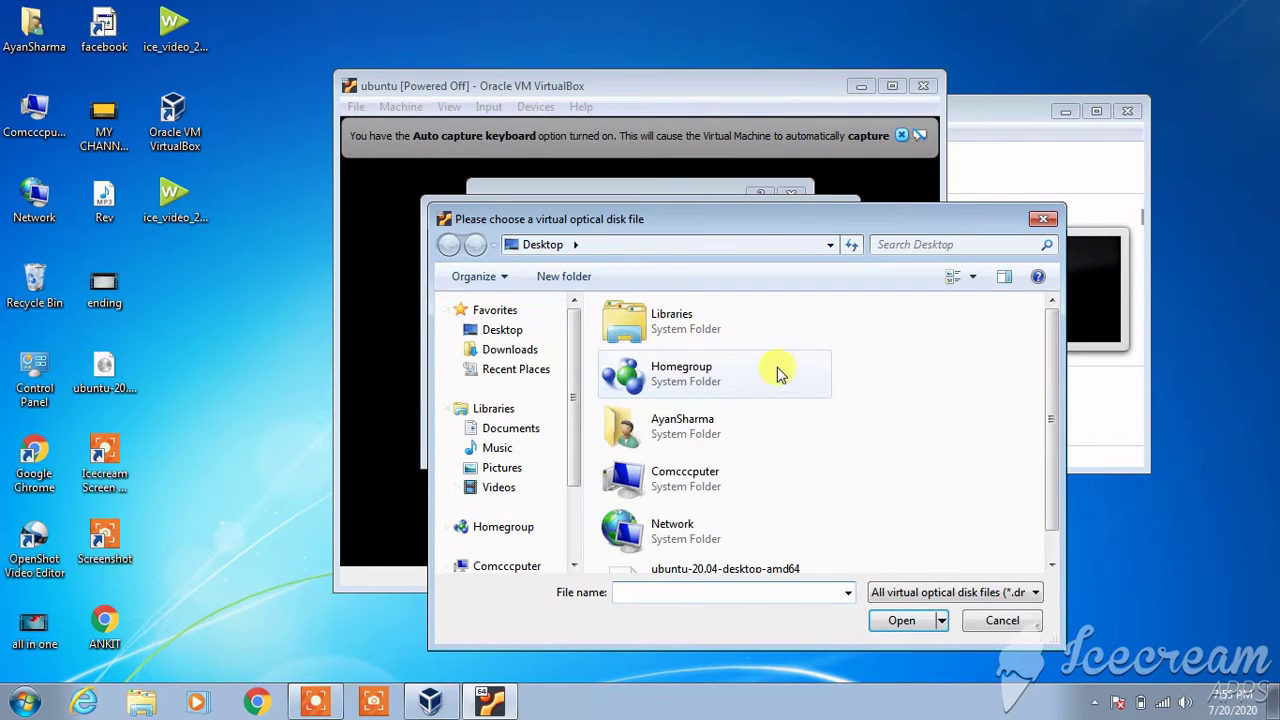
drag(1051, 354, 1052, 414)
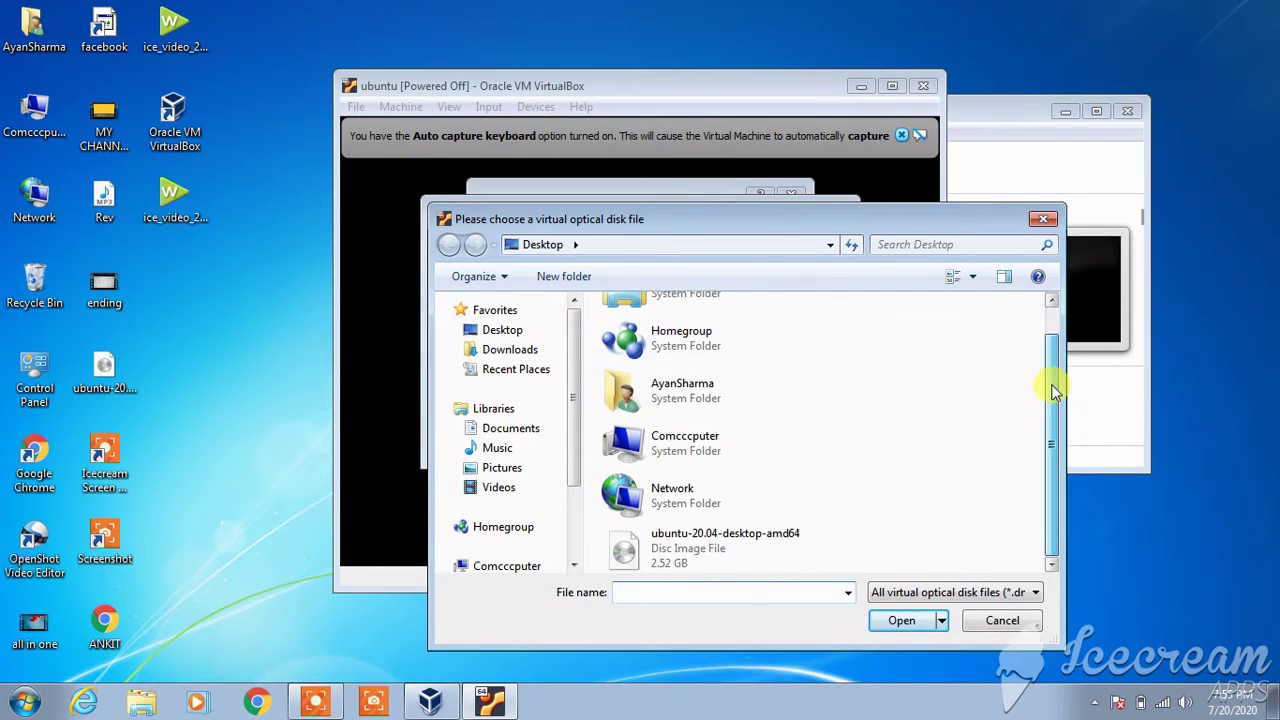
click(712, 546)
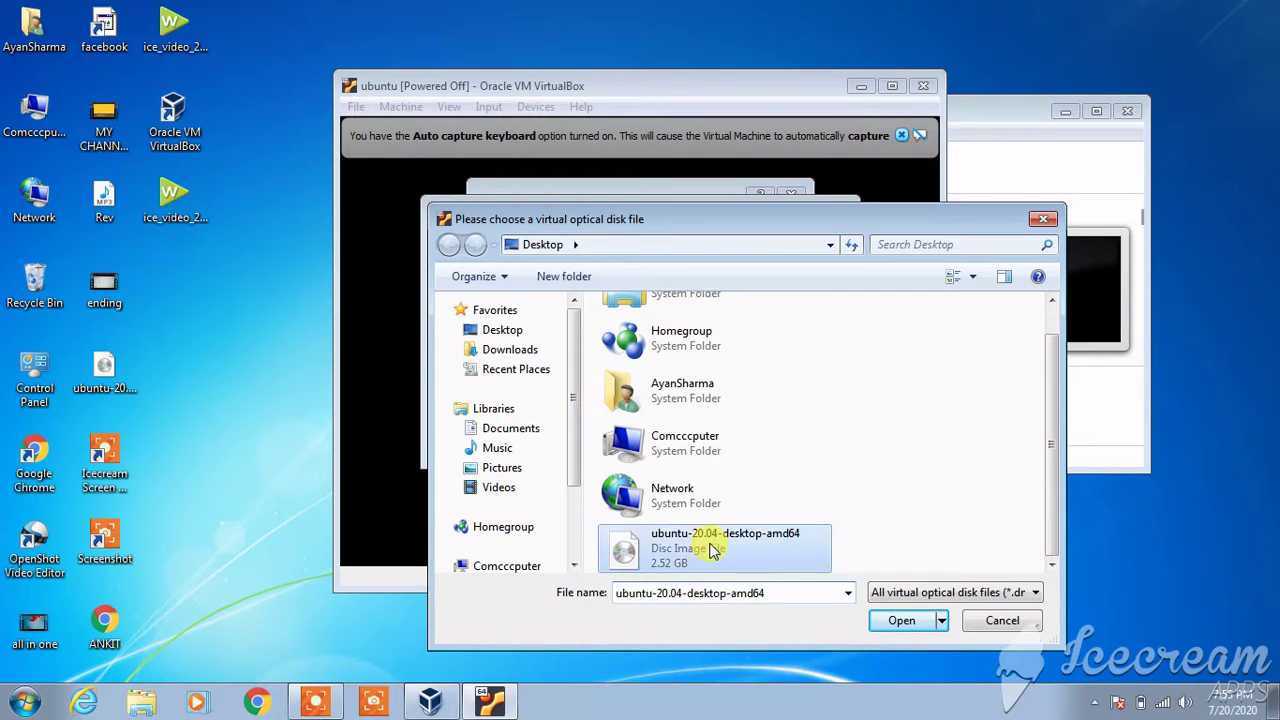
click(899, 621)
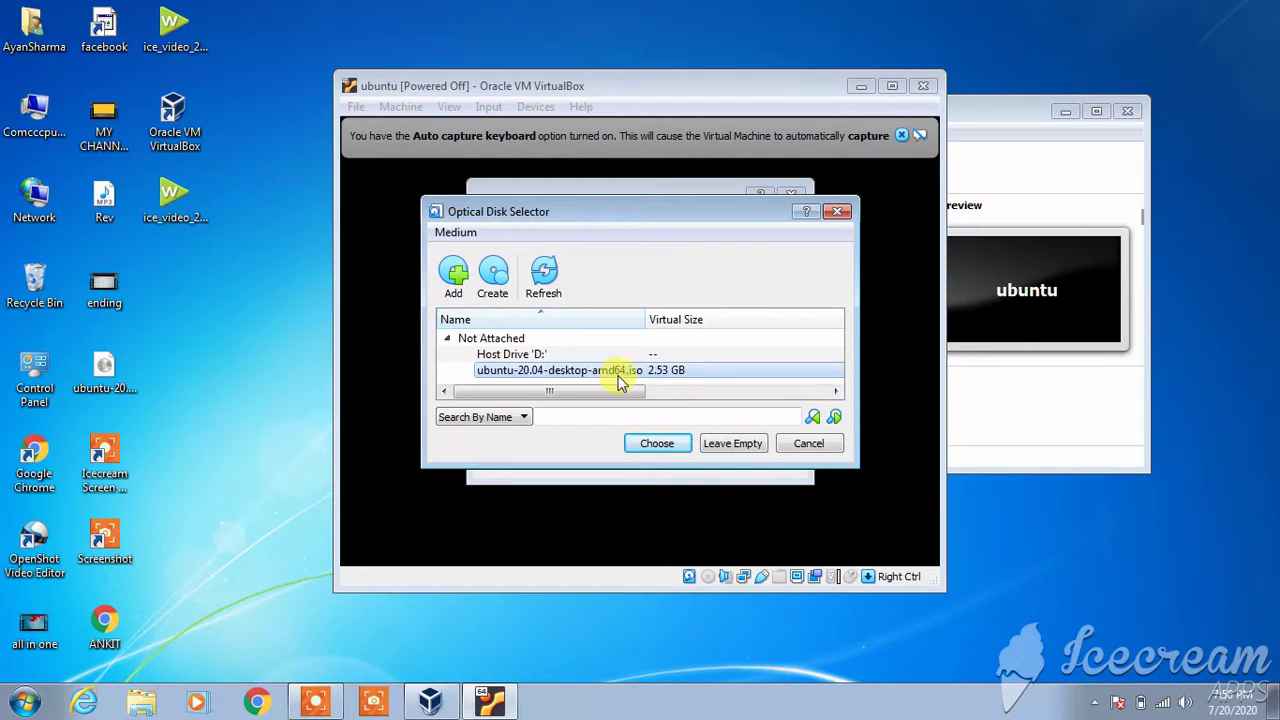
- Choose ubuntu-20.04-desktop-amd64.iso as the start-up disk and start the VM
click(810, 446)
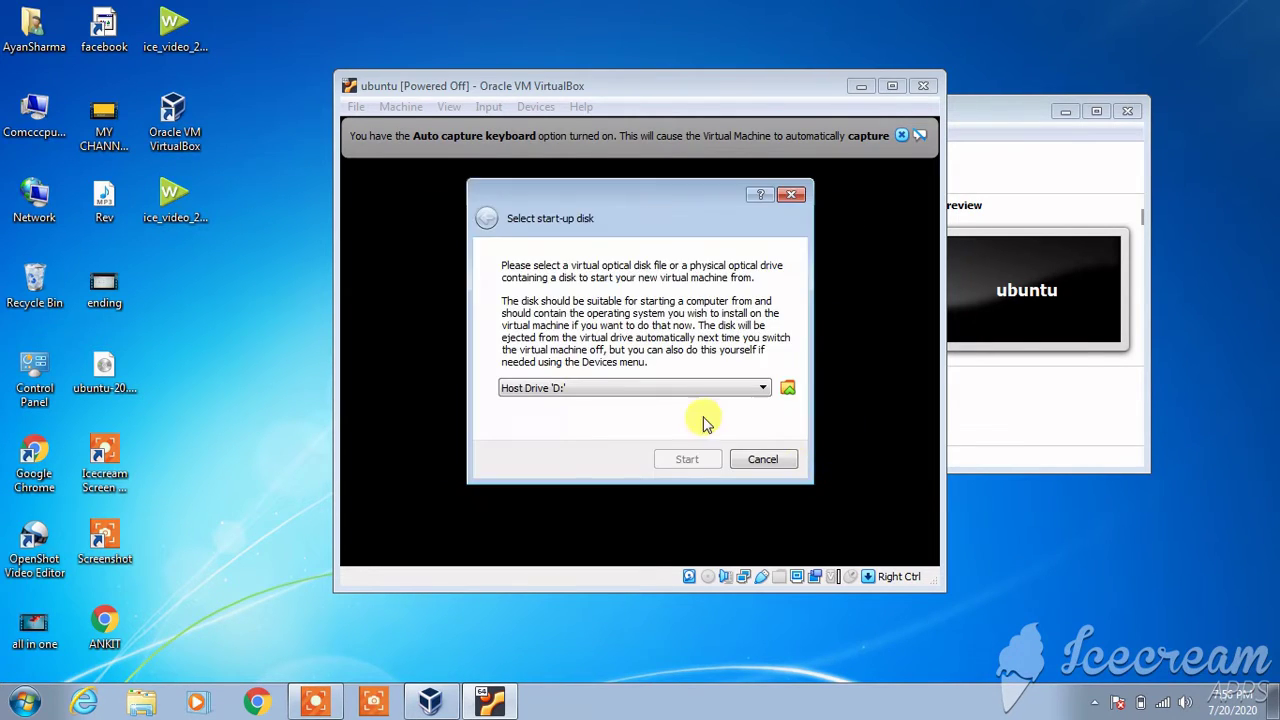
click(700, 392)
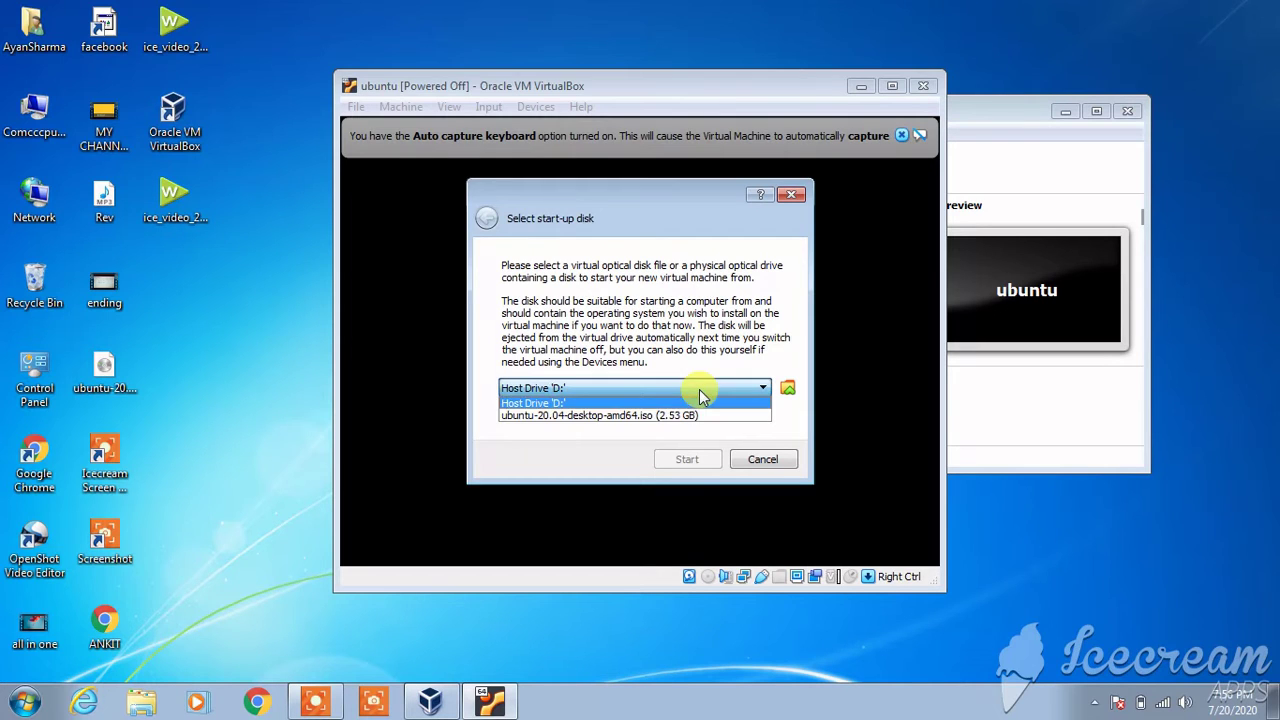
click(695, 416)
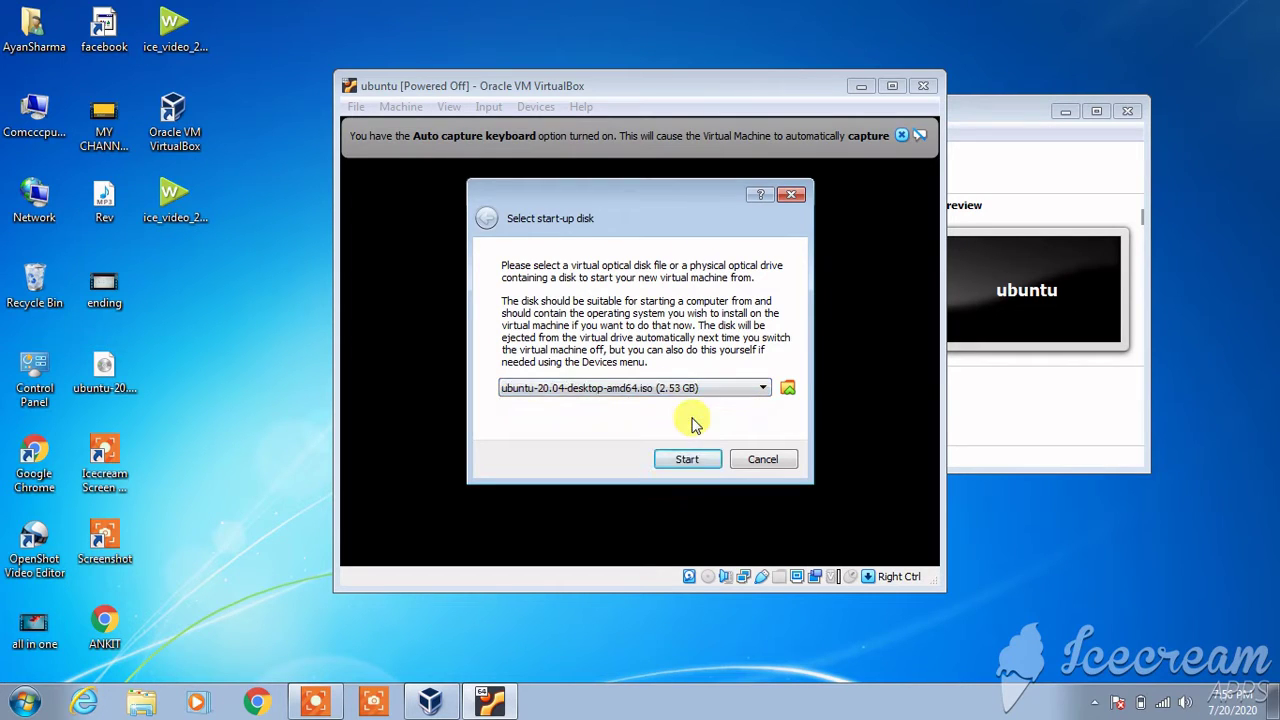
click(687, 461)
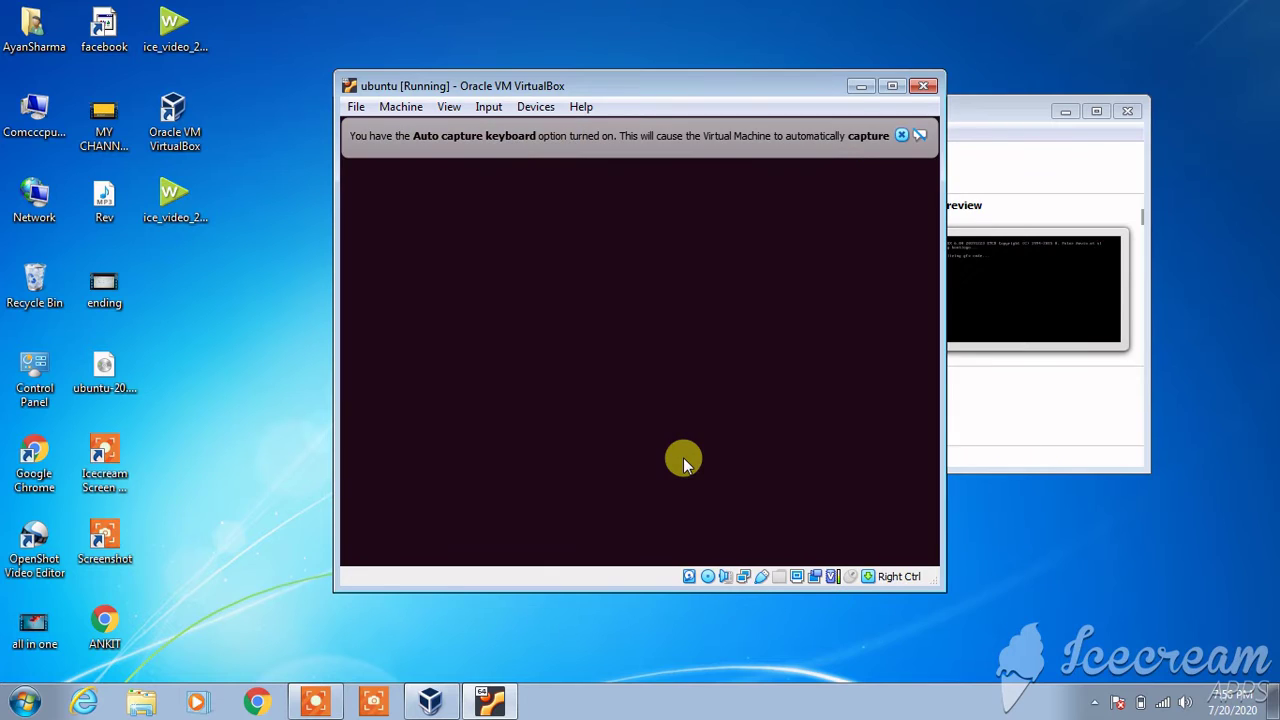
- Dismiss the Auto capture keyboard notification bar while the VM boots
click(902, 134)
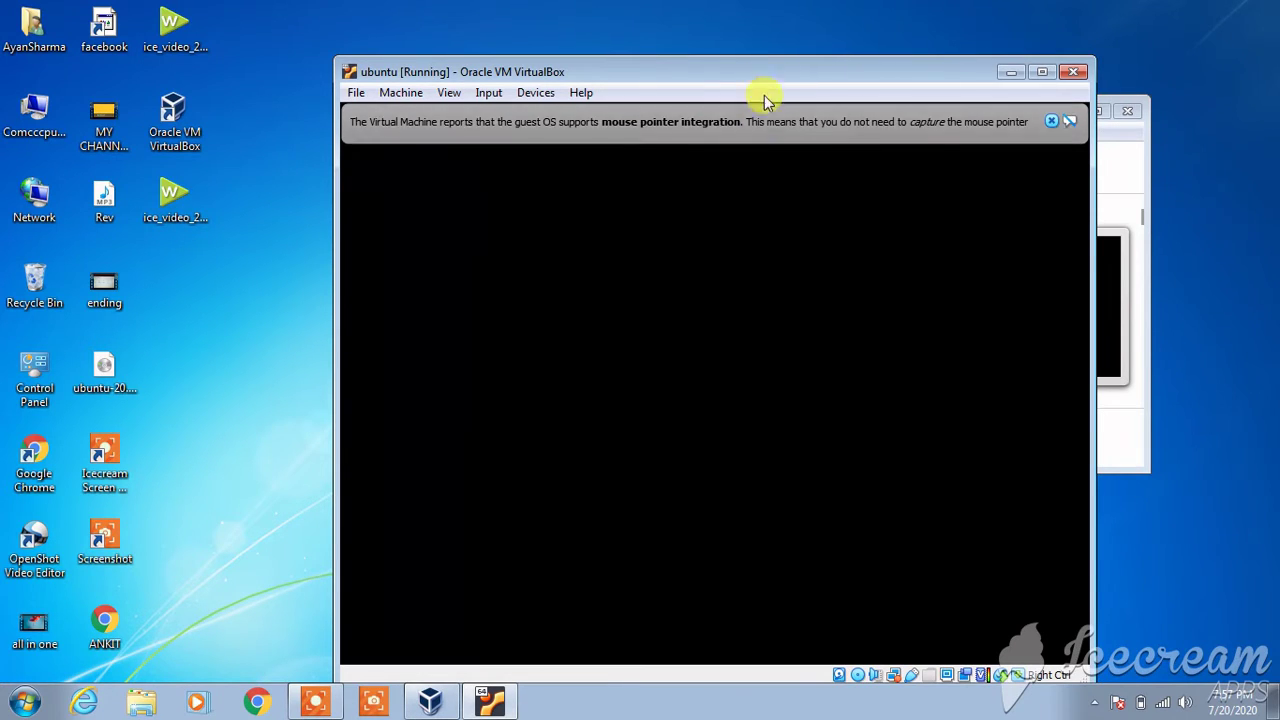
- Close the mouse pointer integration banner and wait for the installer Welcome screen
click(1051, 123)
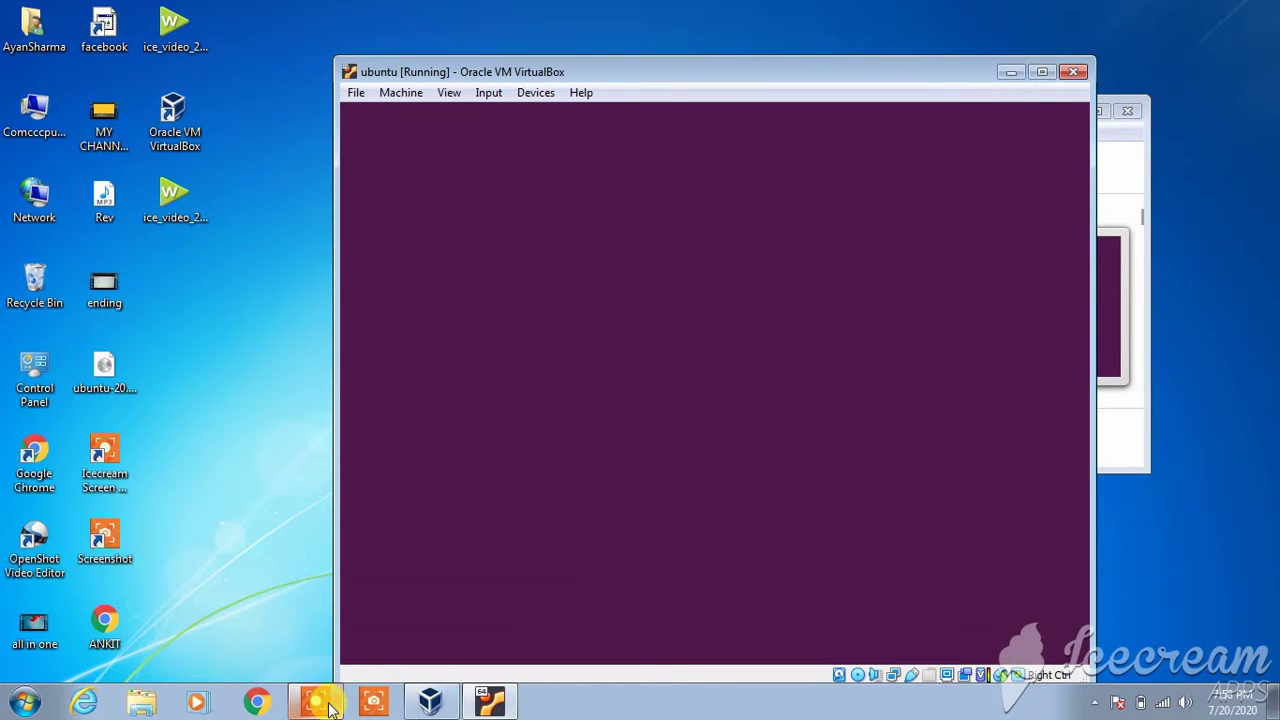
click(330, 706)
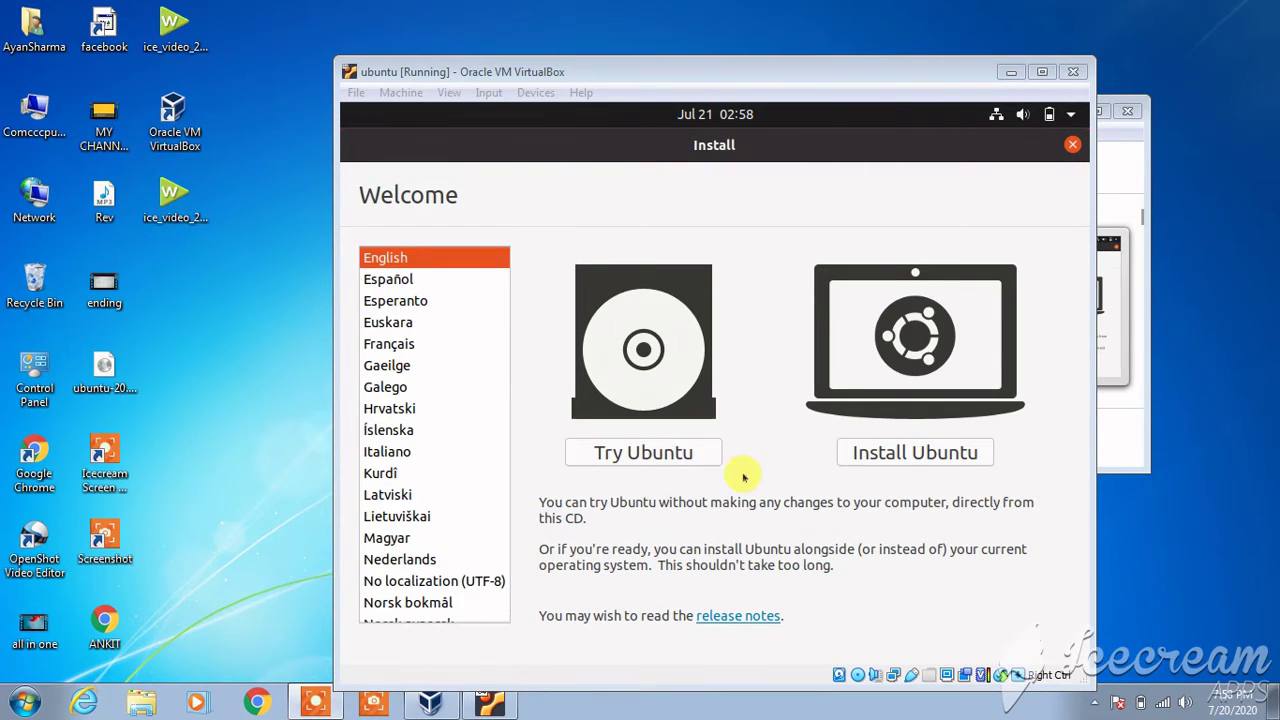
- Choose Install Ubuntu in English and keep the English (US) keyboard layout
click(444, 261)
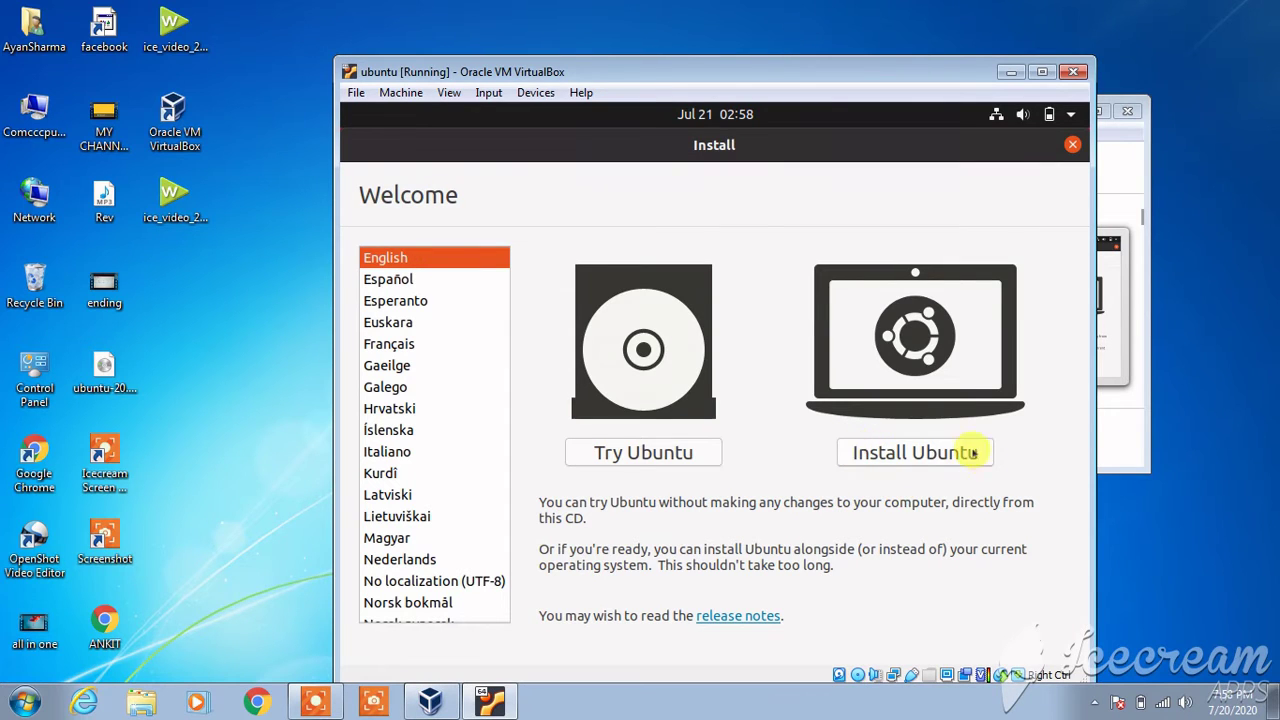
click(921, 452)
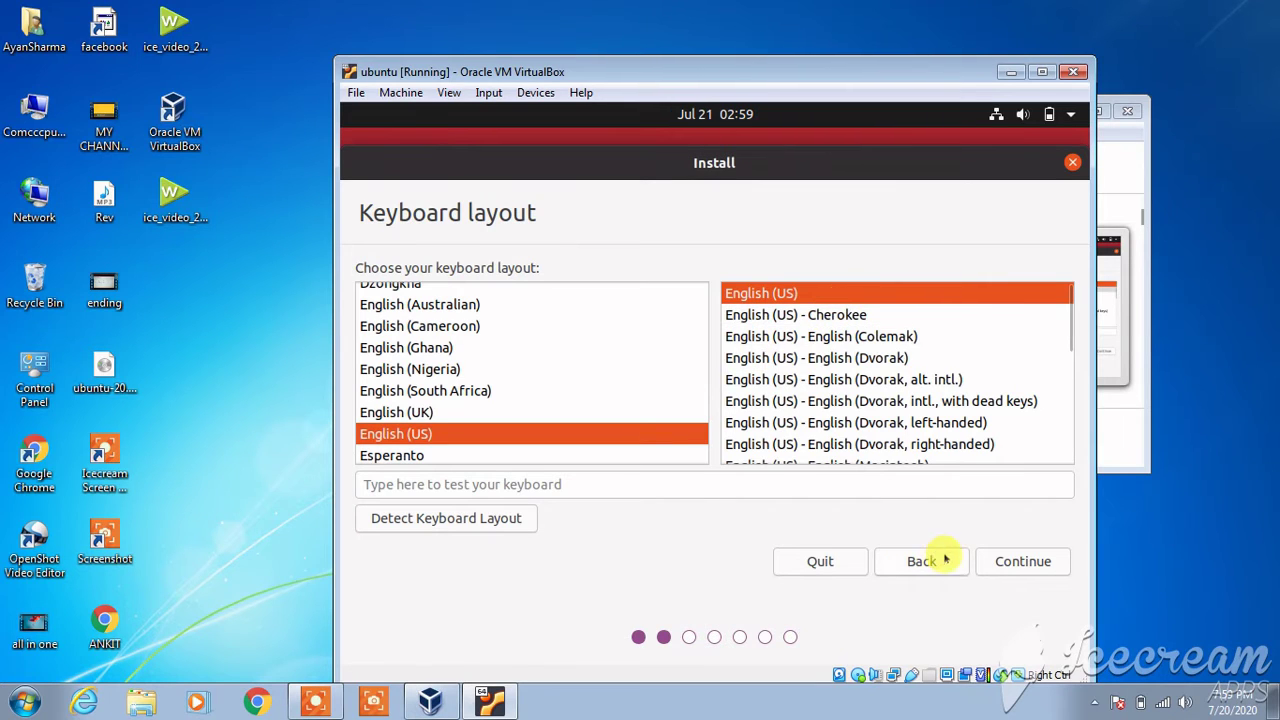
click(1020, 561)
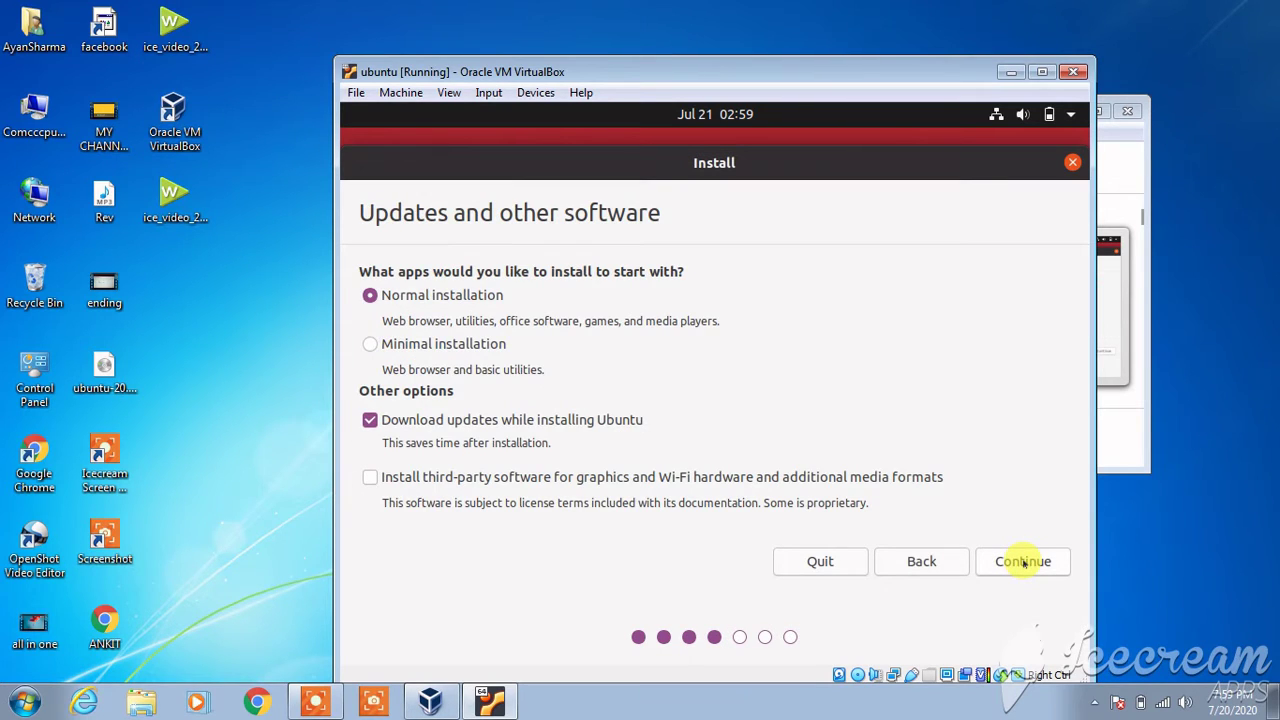
- Enable third-party software, continue with normal installation, and maximize the VM window
click(370, 478)
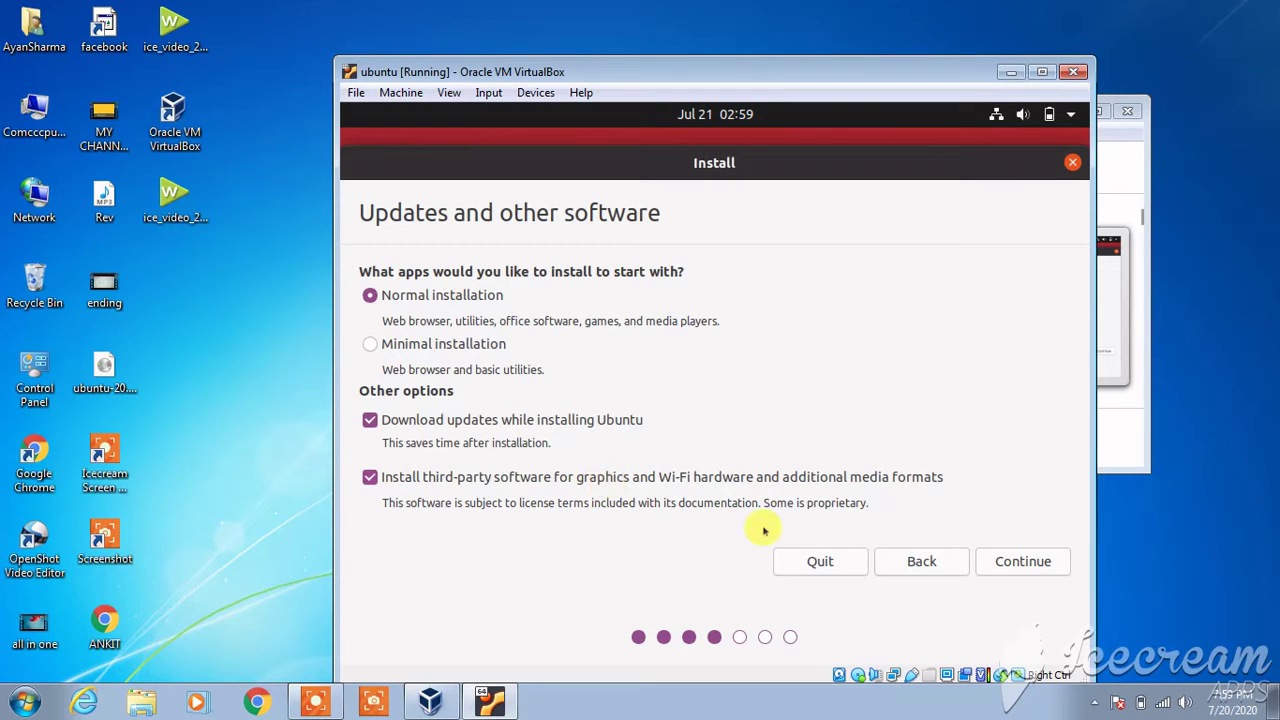
click(1000, 560)
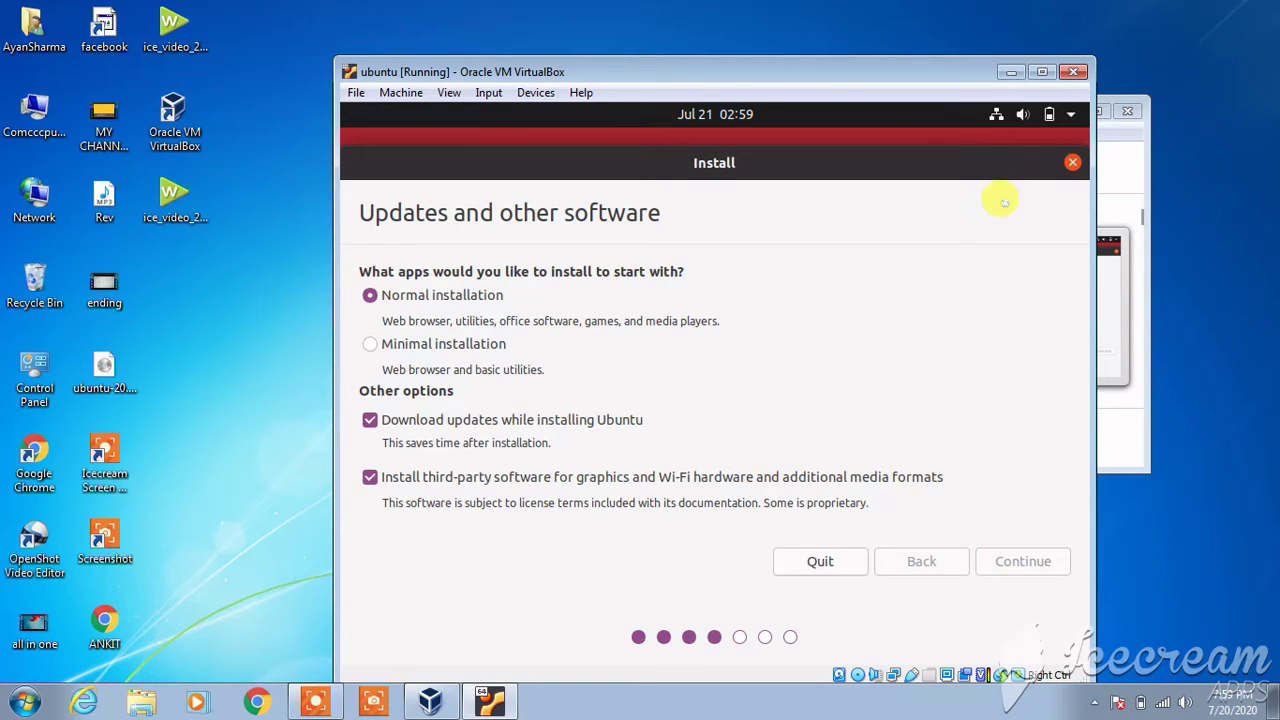
click(1040, 71)
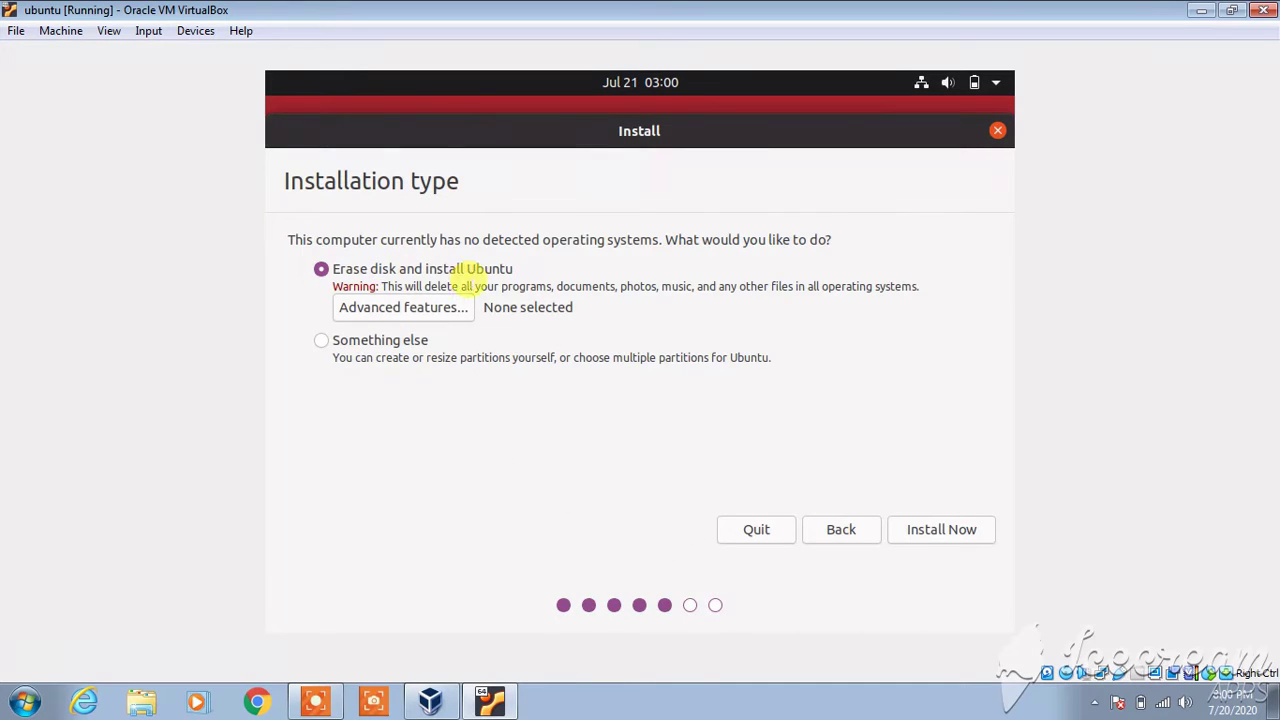
- Install with Erase disk and install Ubuntu, confirming the partition changes be written
click(944, 533)
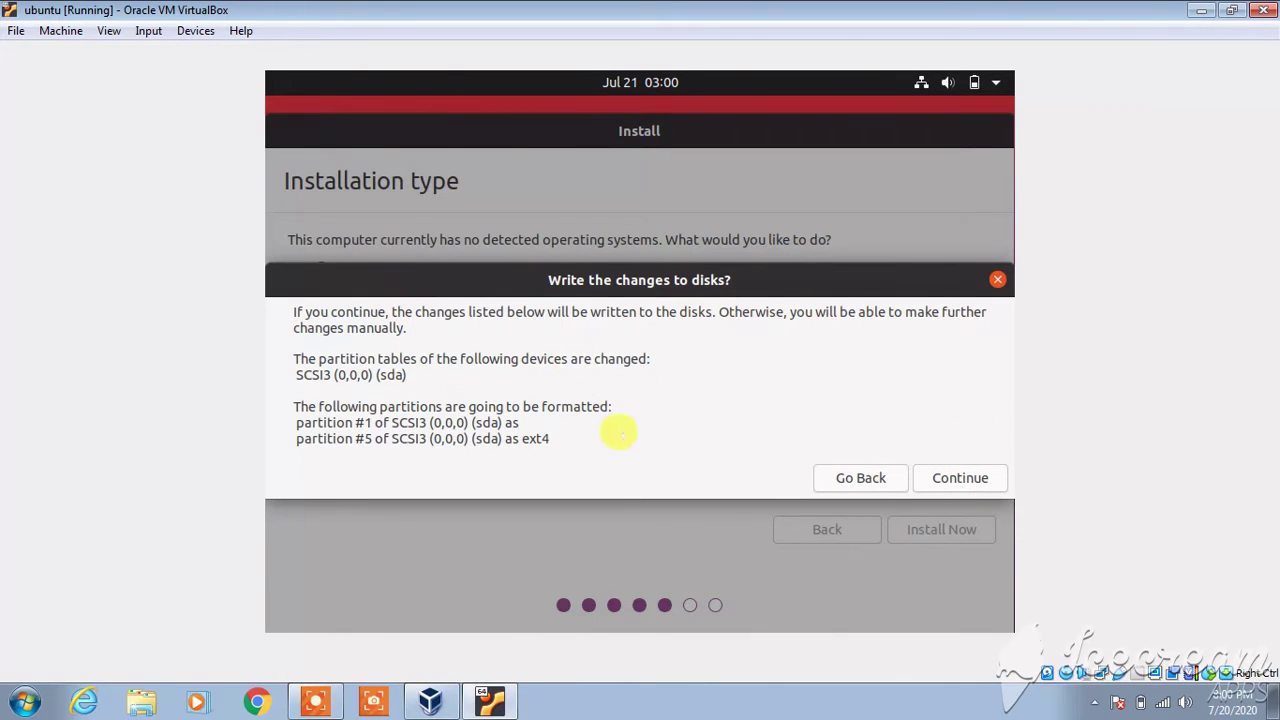
click(948, 476)
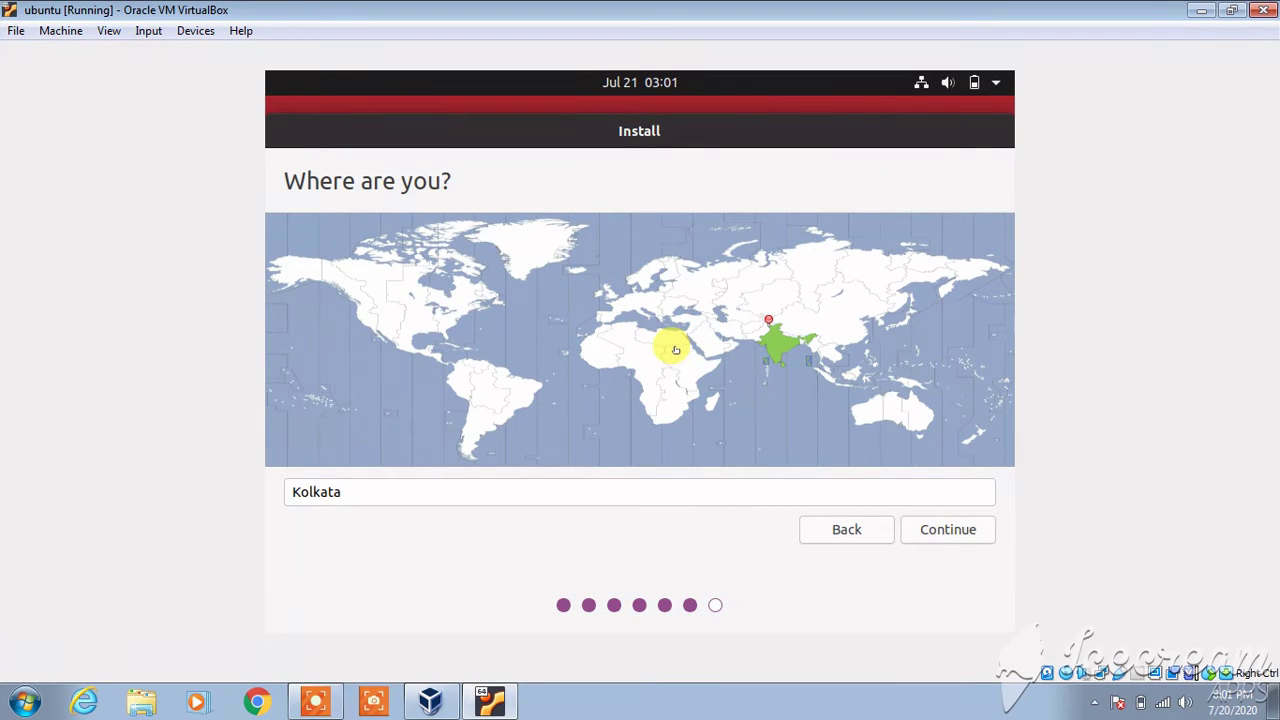
- Select Helsinki as the time zone on the map and continue
click(660, 274)
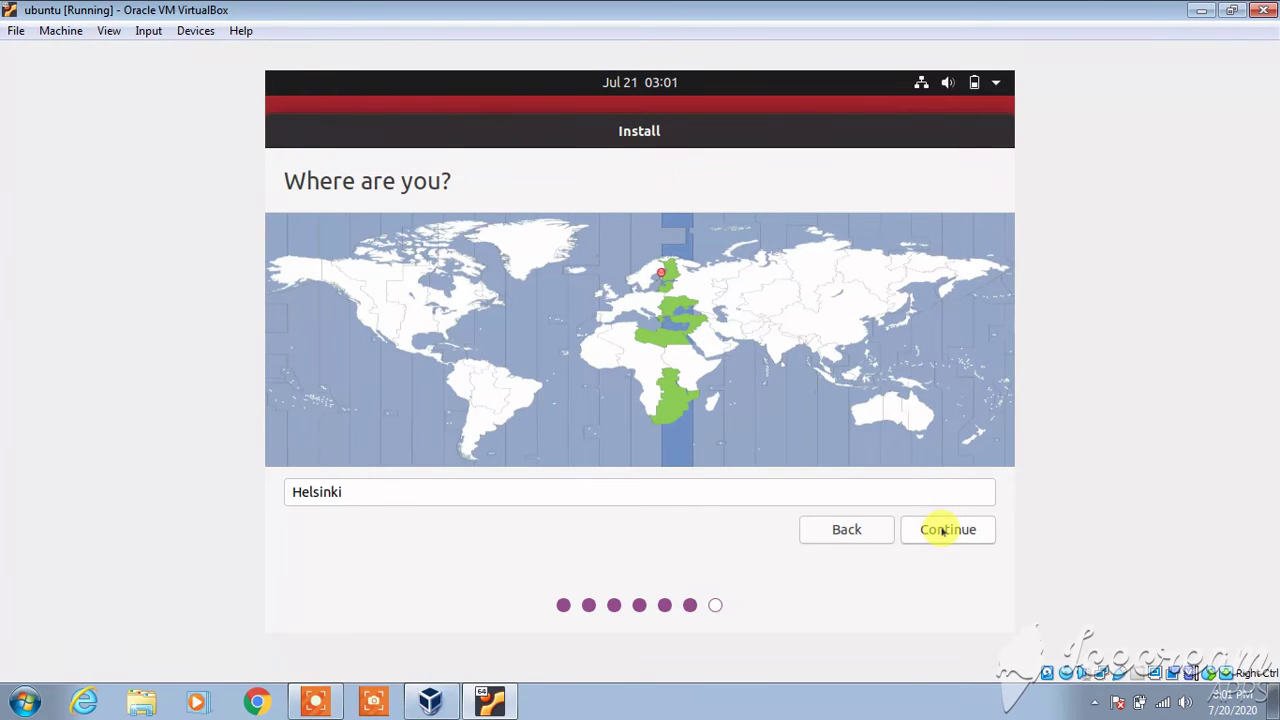
click(942, 531)
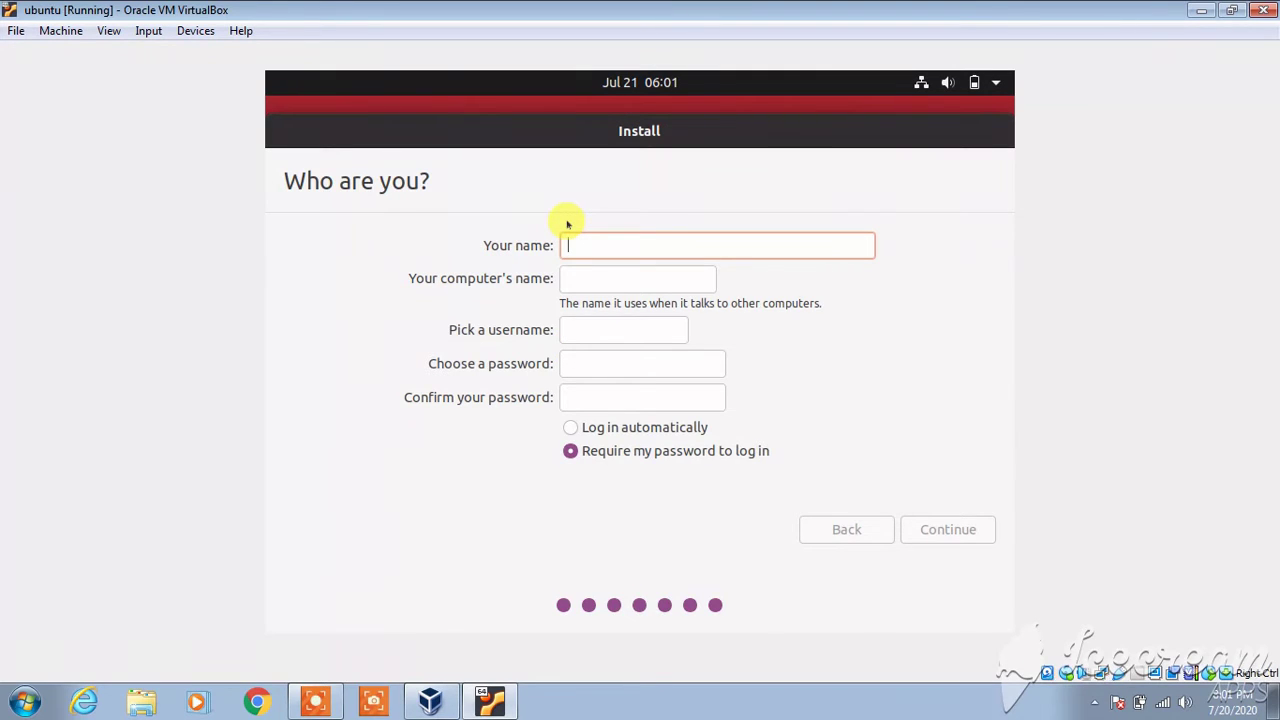
- Enter the user's name and remove '-VirtualBox' from the computer name
text(Ayan)
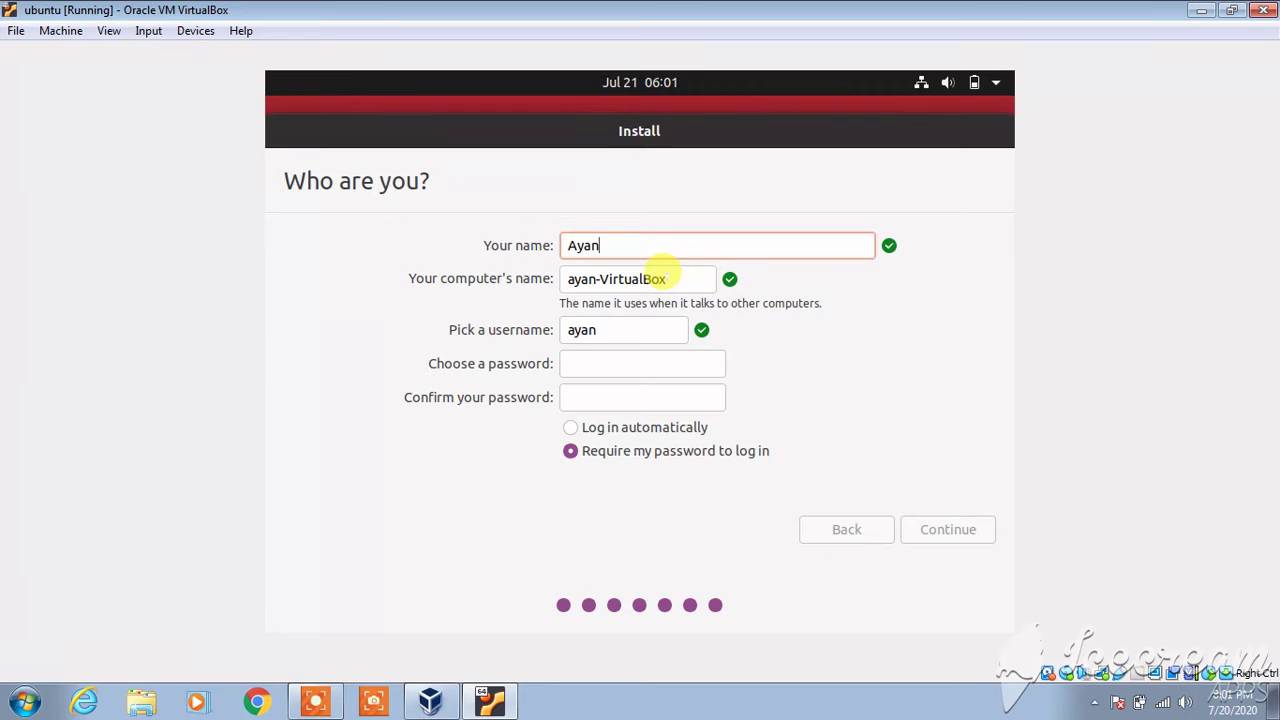
drag(664, 279, 596, 278)
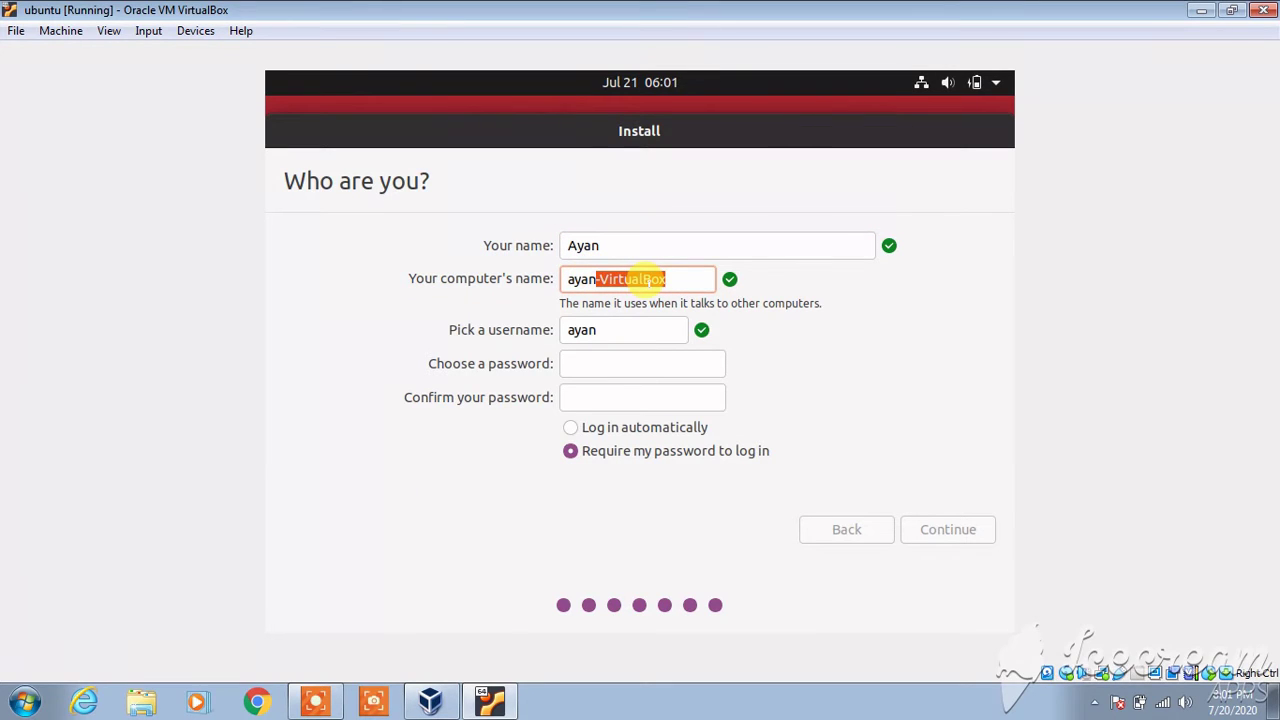
key(BackSpace)
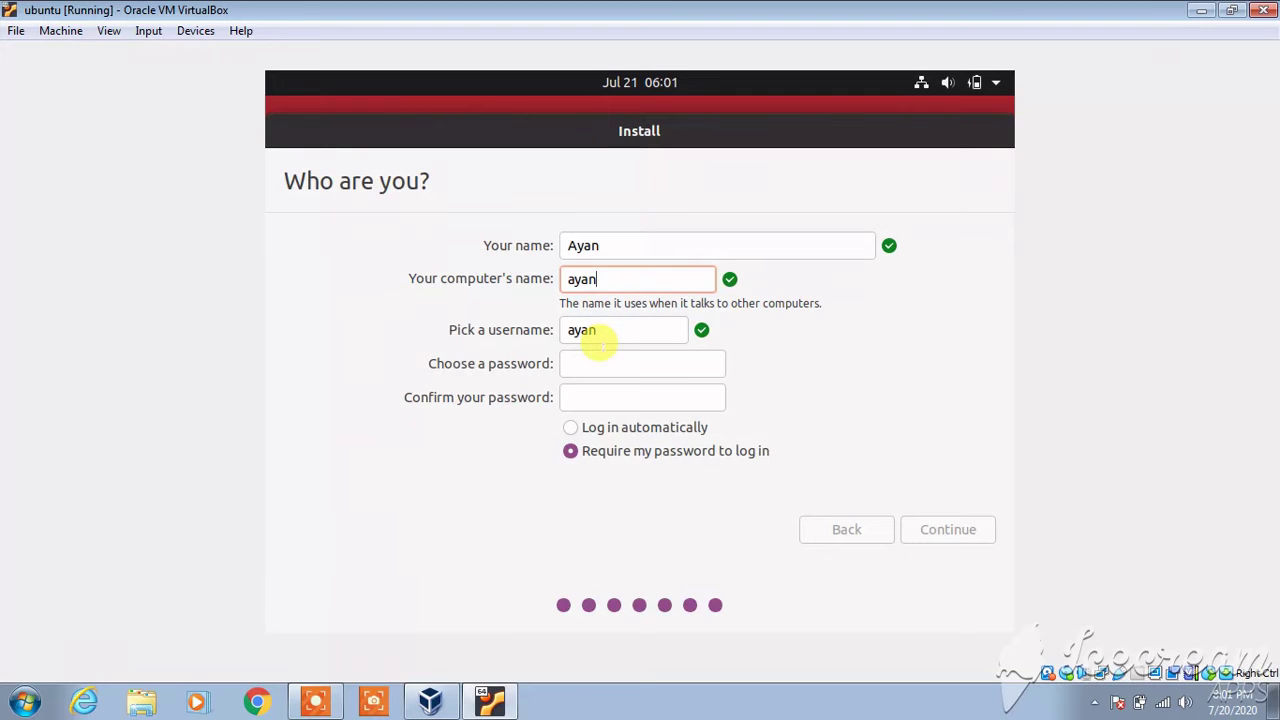
- Set and confirm the login password, then begin the installation
click(600, 356)
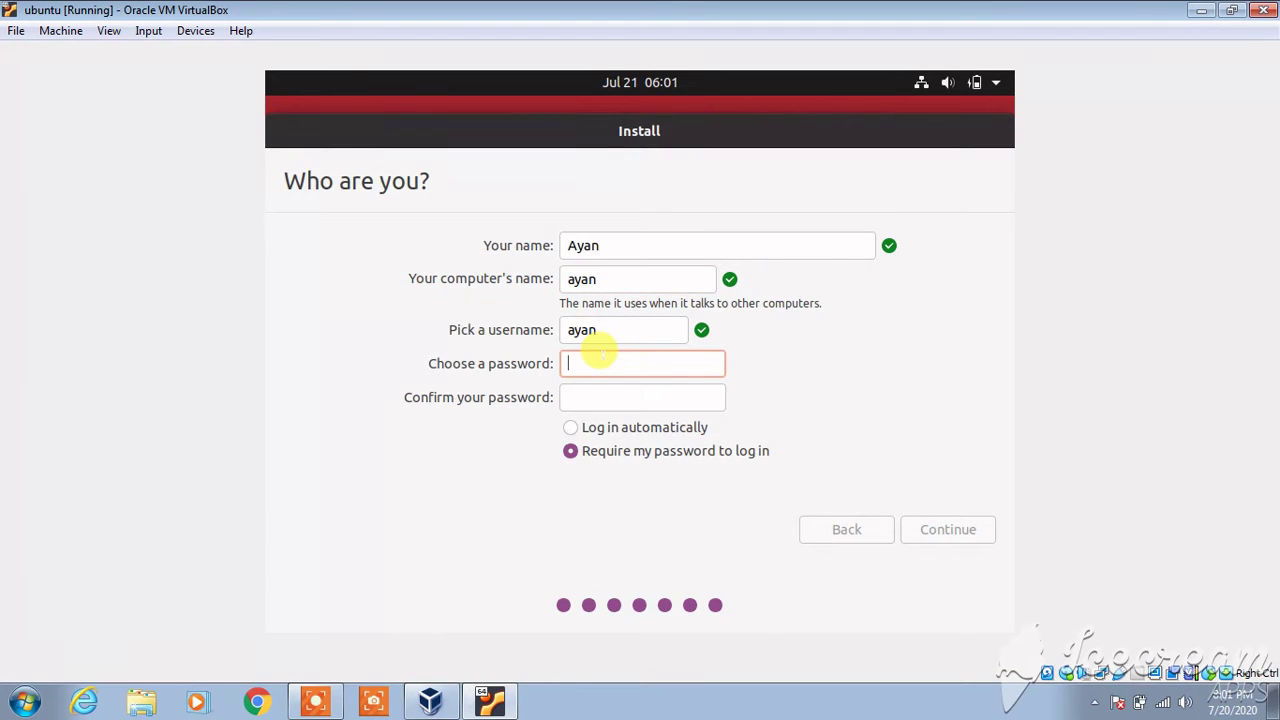
text(1234)
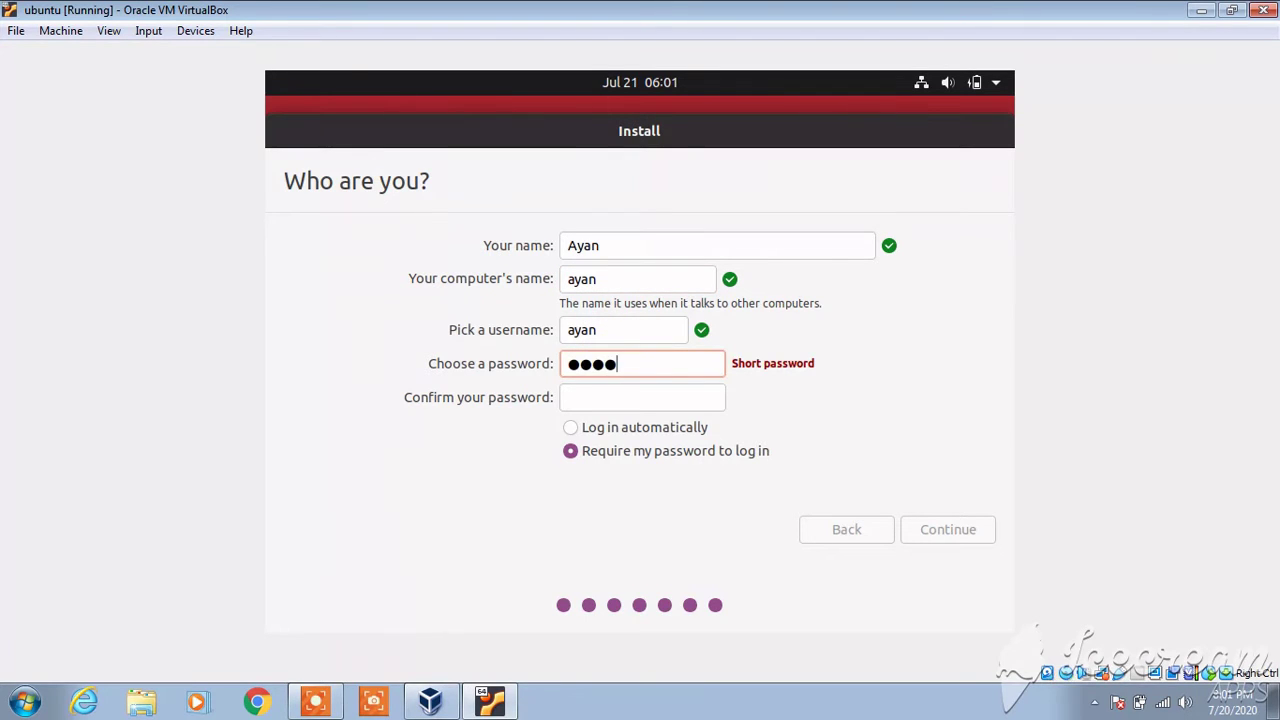
key(Tab)
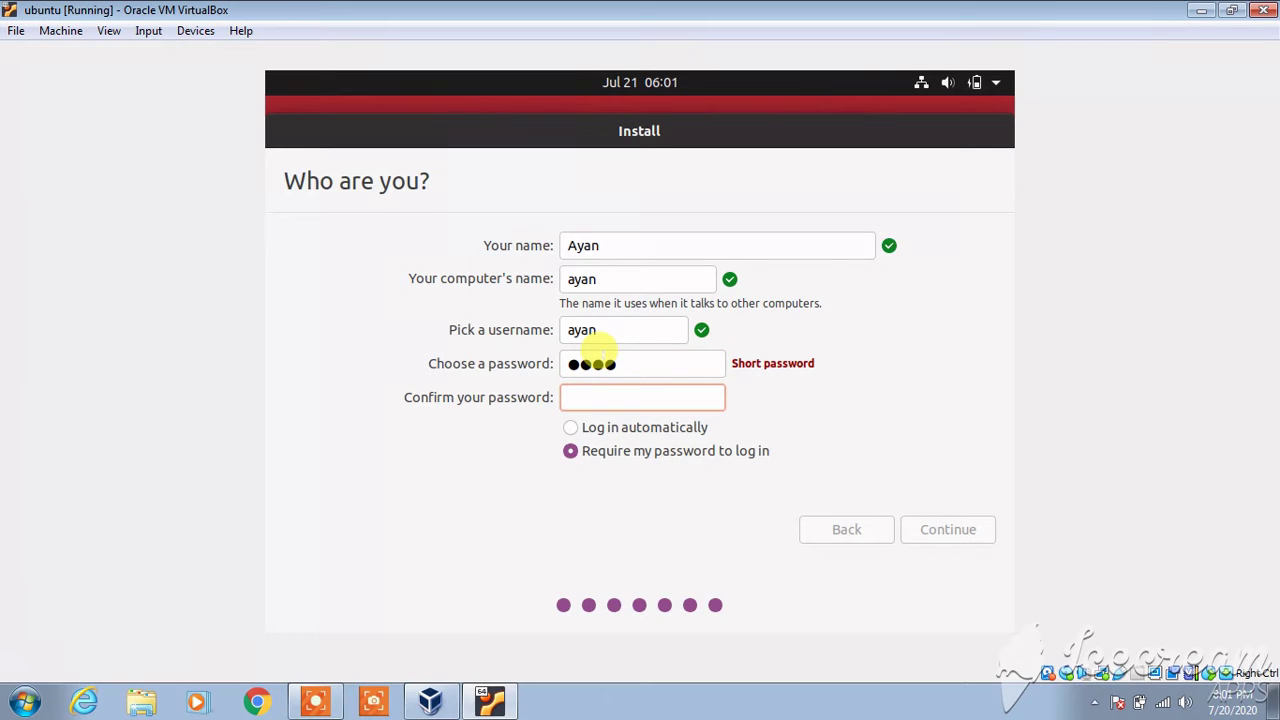
text(1234)
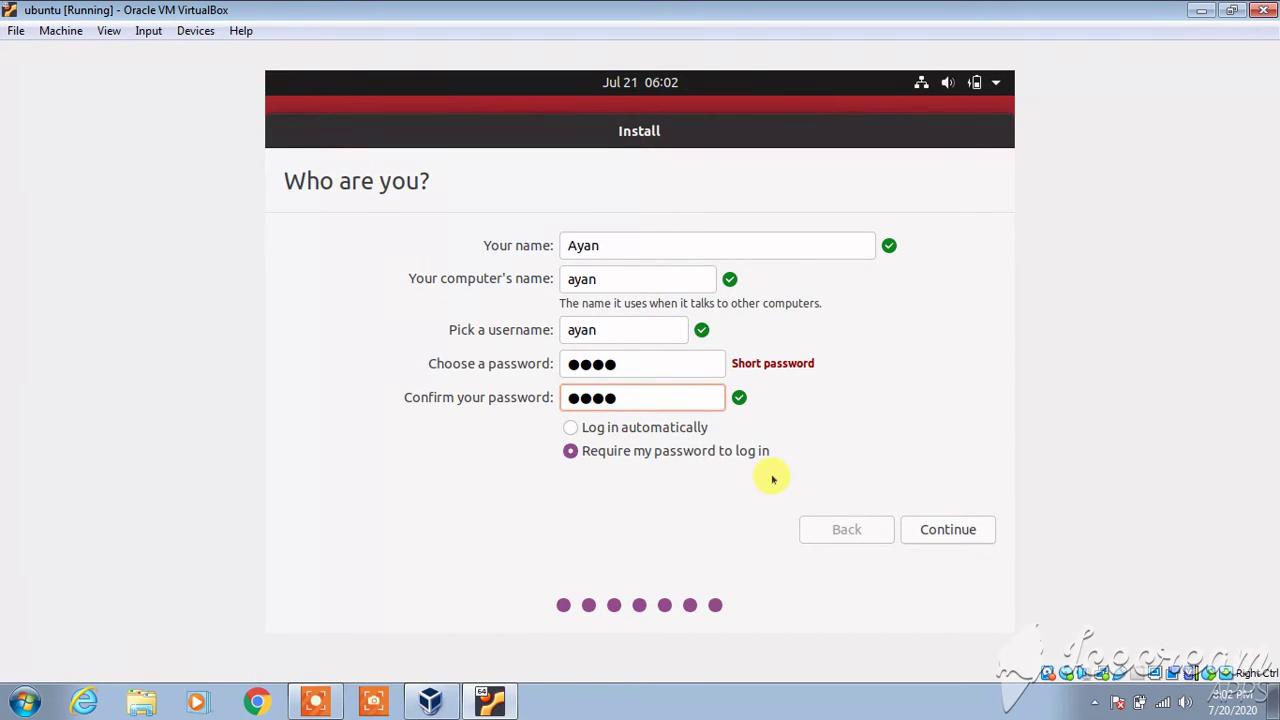
click(966, 528)
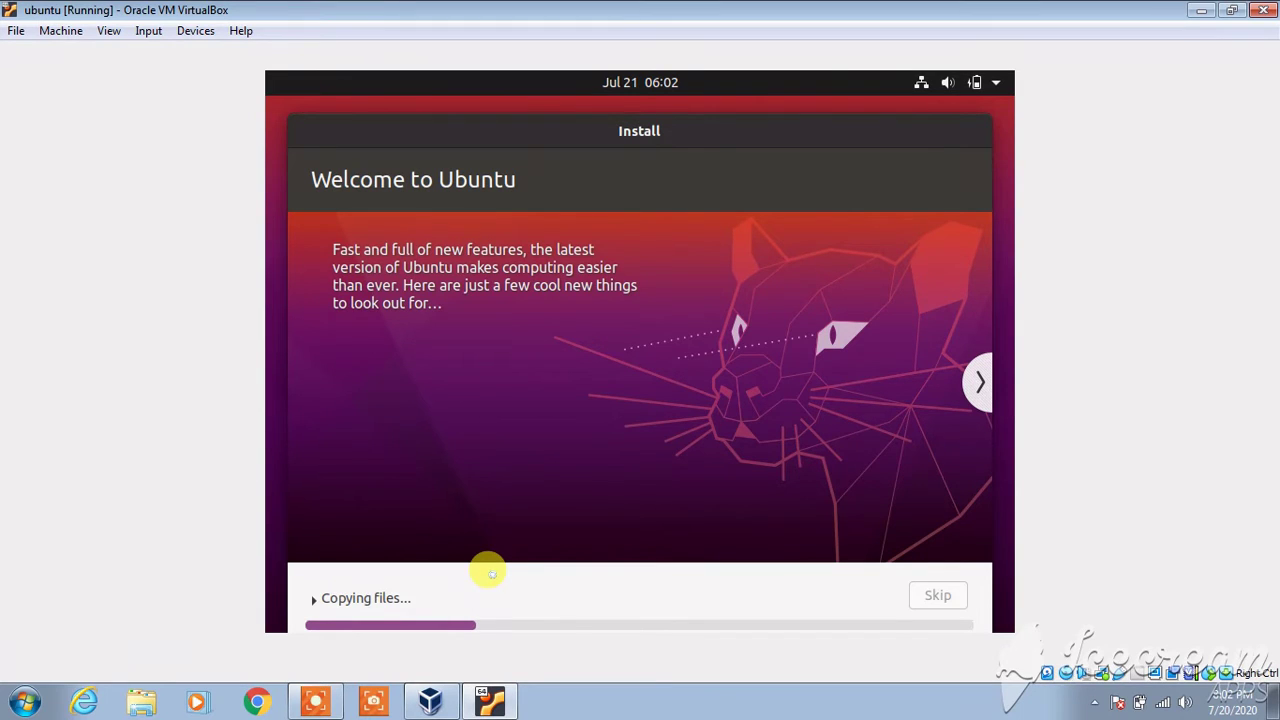
- Wait while the installer copies files and moves on to language packs
click(318, 704)
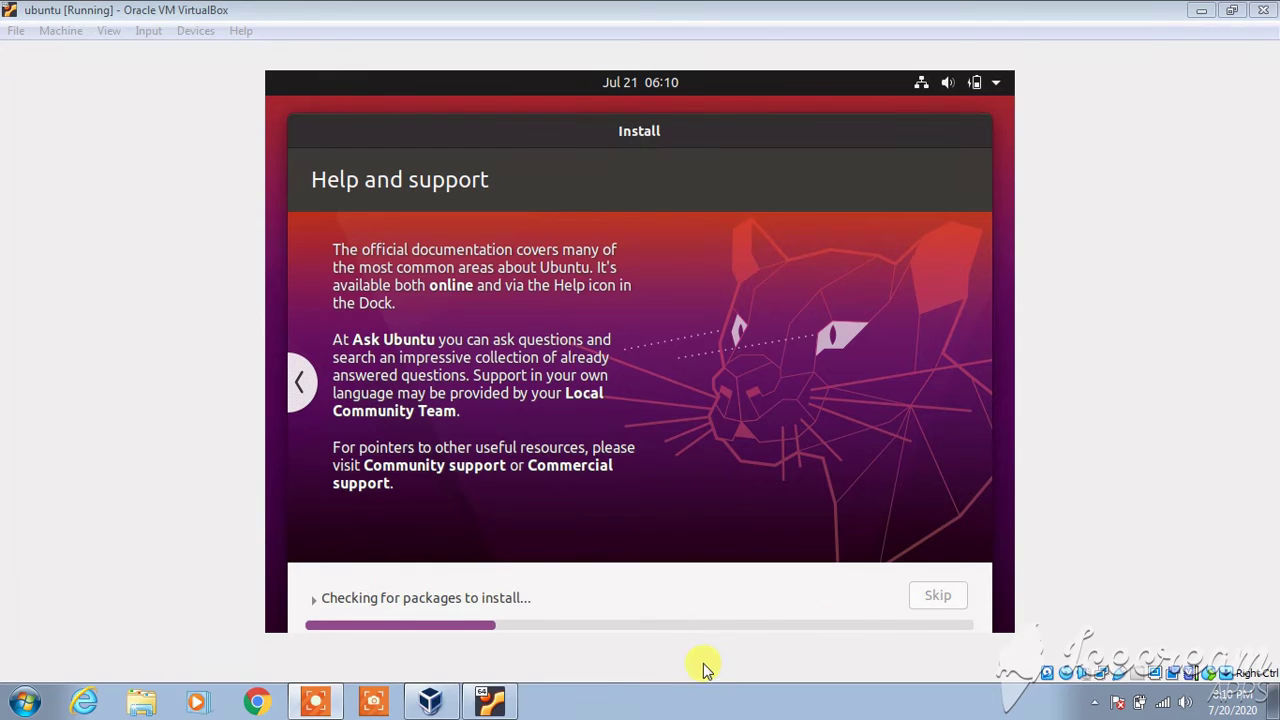
- Keep the VM window focused while packages download and unpack until nearly complete
click(1180, 633)
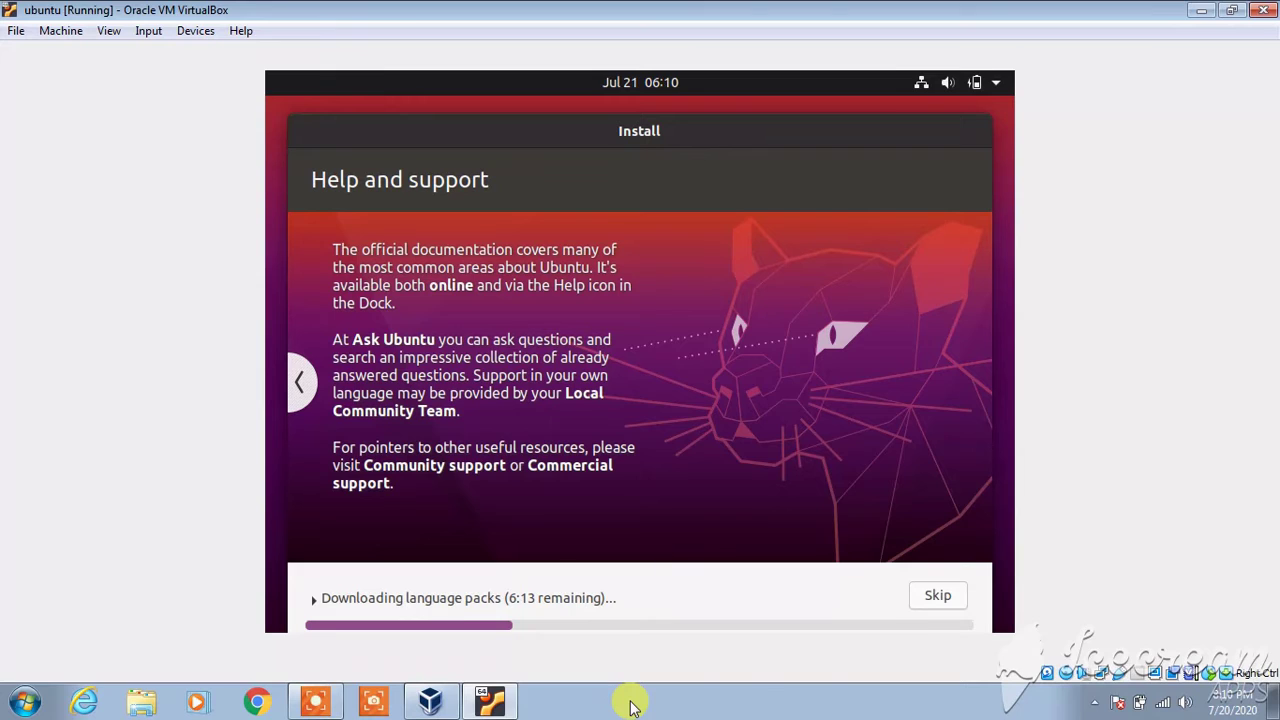
click(333, 703)
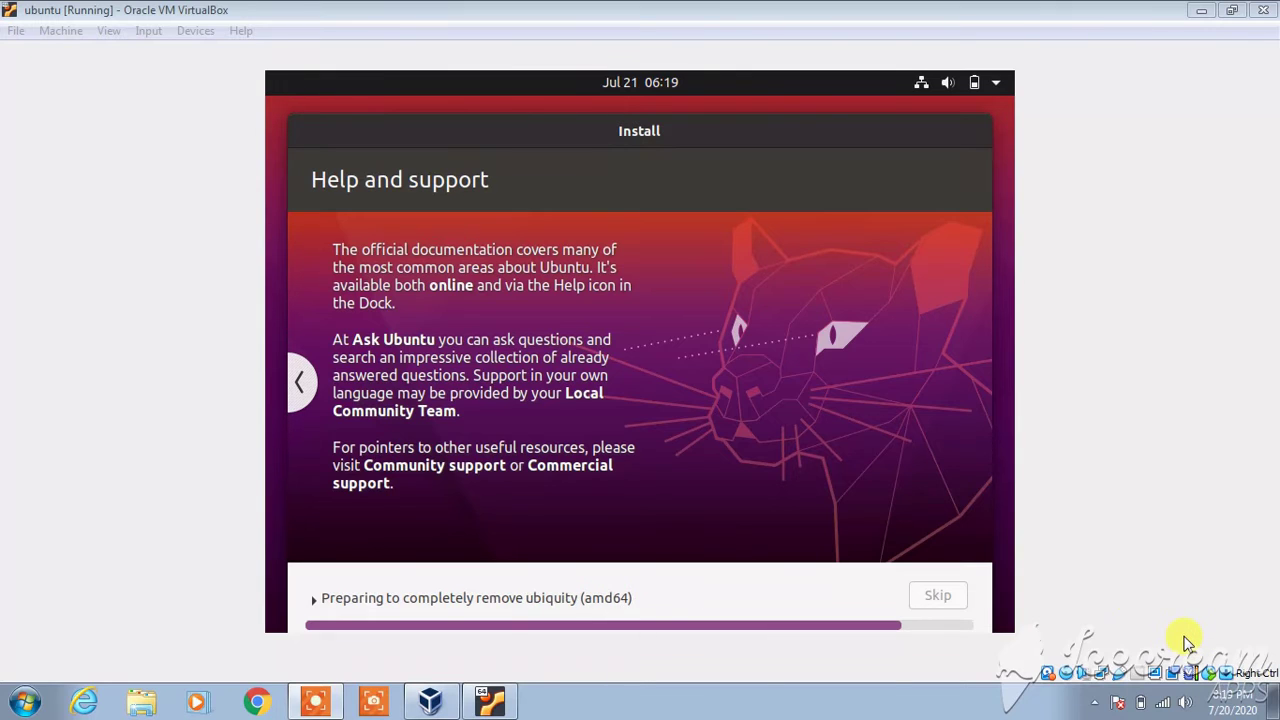
click(1090, 632)
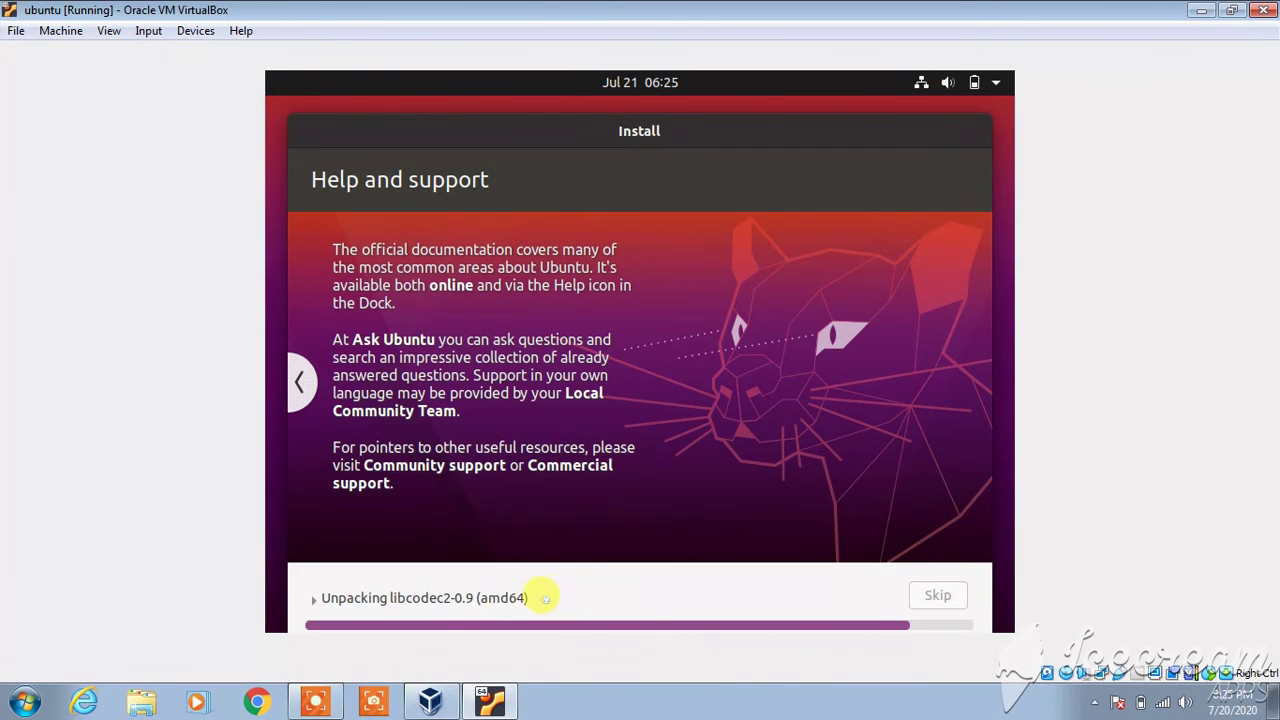
click(318, 692)
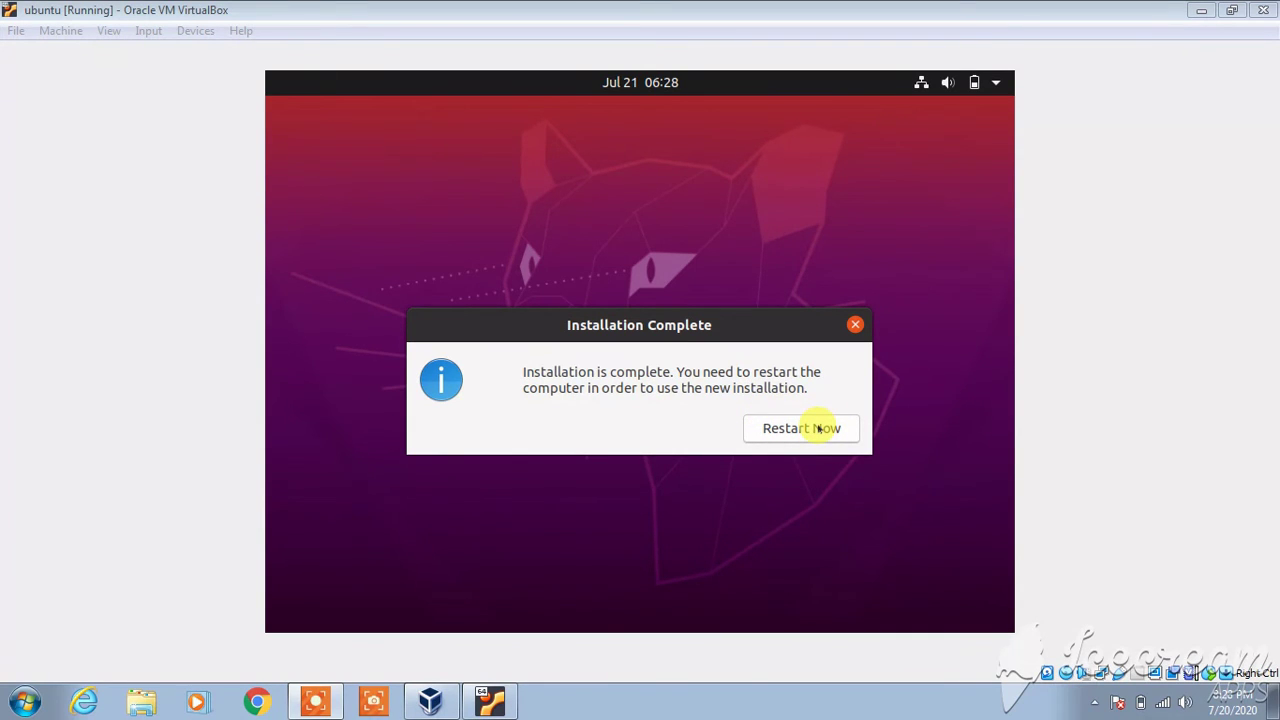
- Choose Restart Now in the Installation Complete dialog to reboot the Ubuntu guest
click(810, 421)
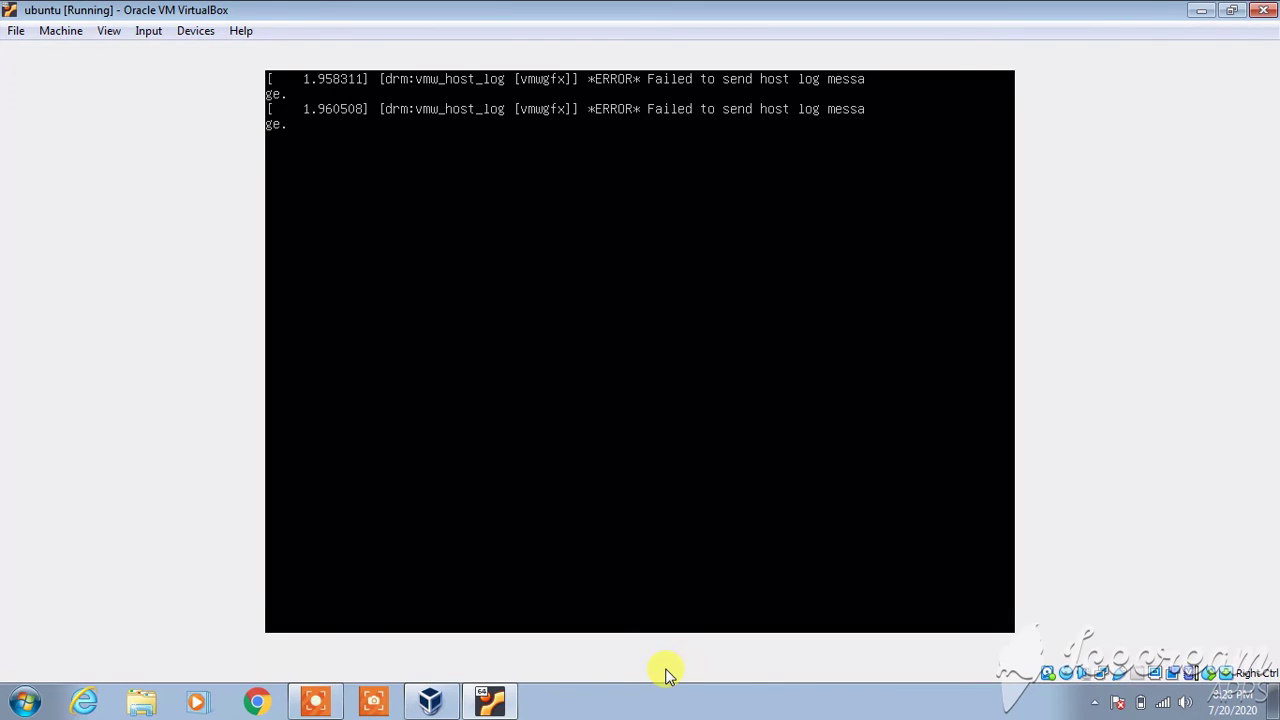
- Confirm the remove-installation-medium prompt to continue rebooting and dismiss the keyboard auto-capture notice
click(665, 705)
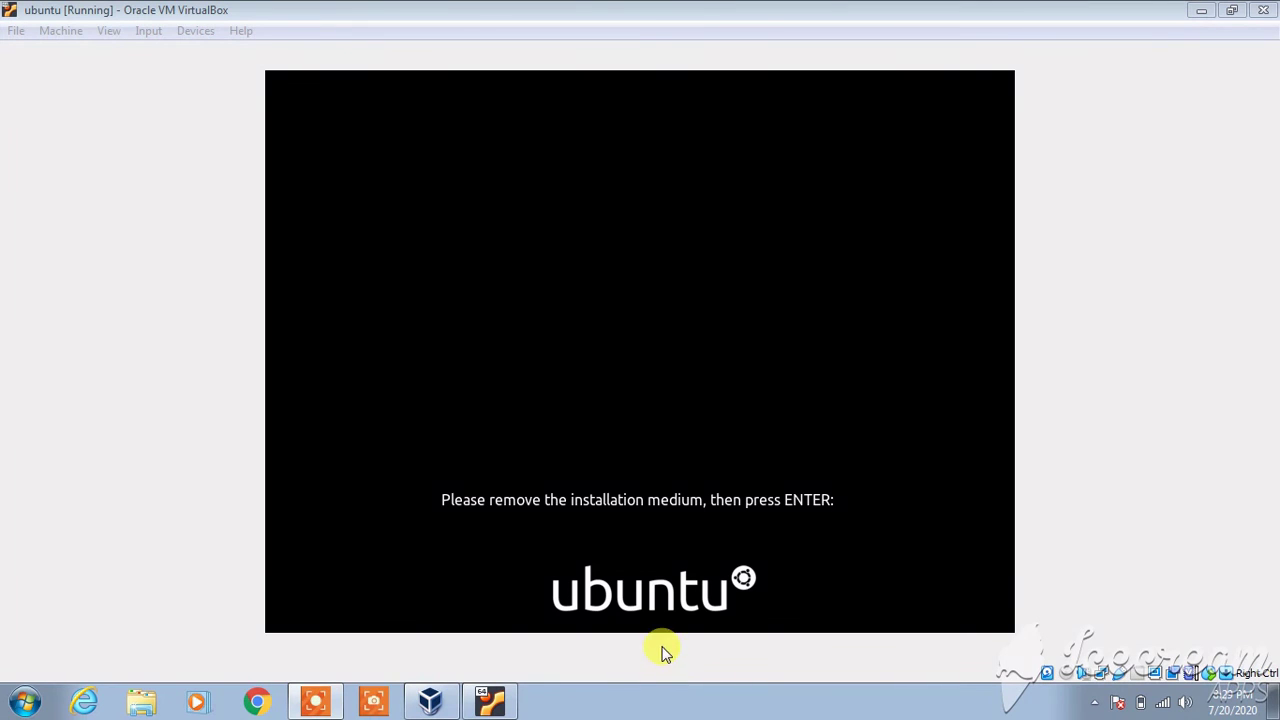
click(685, 675)
key(Return)
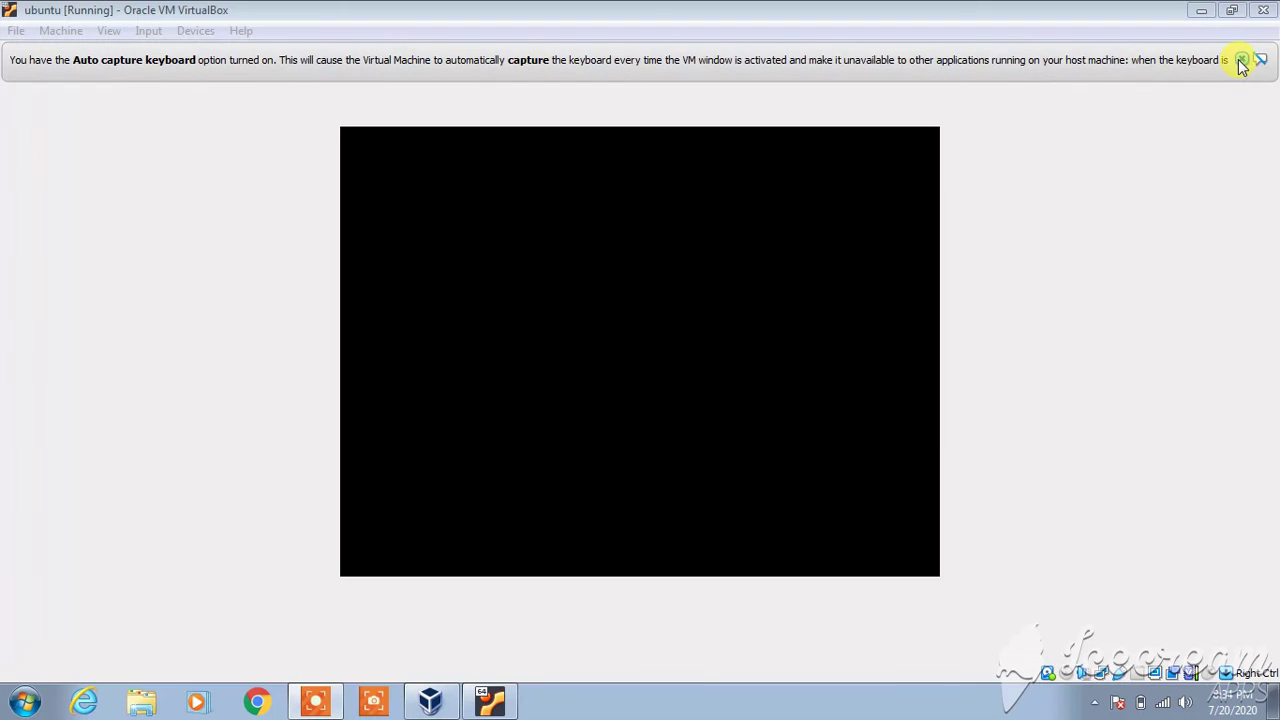
click(1242, 59)
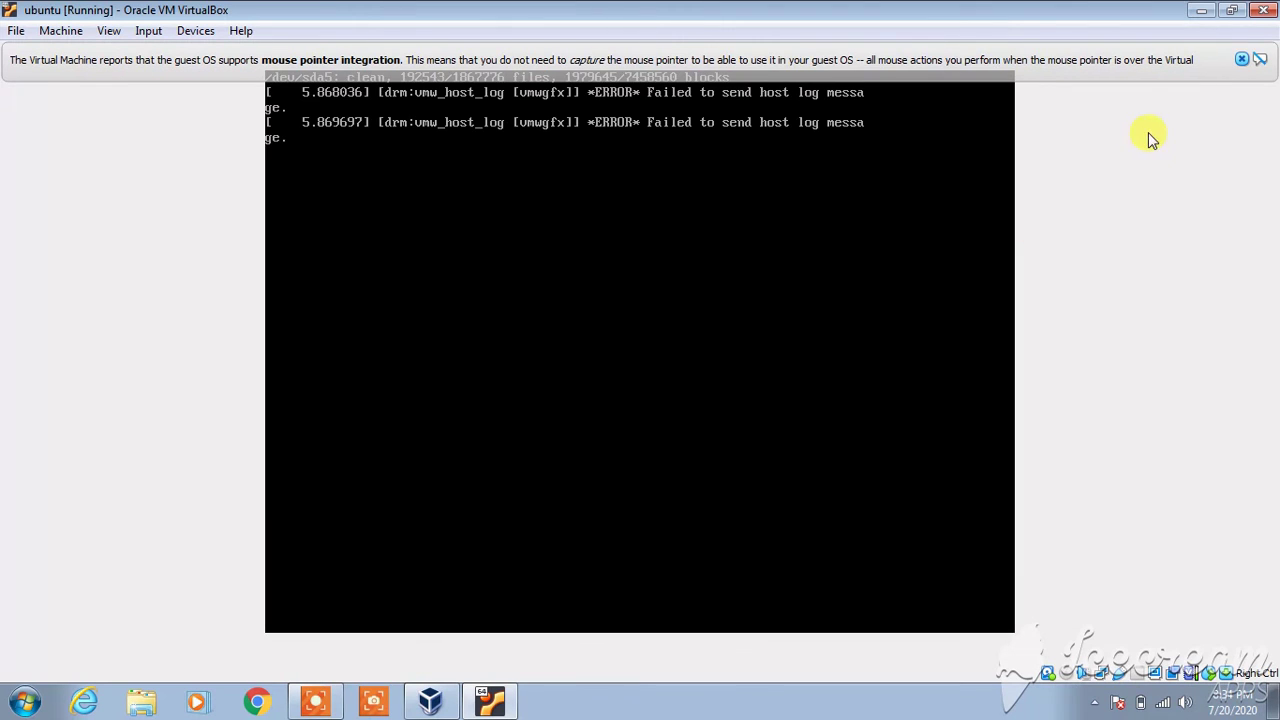
- Dismiss the mouse pointer integration notice while Ubuntu boots to its login screen
click(1241, 59)
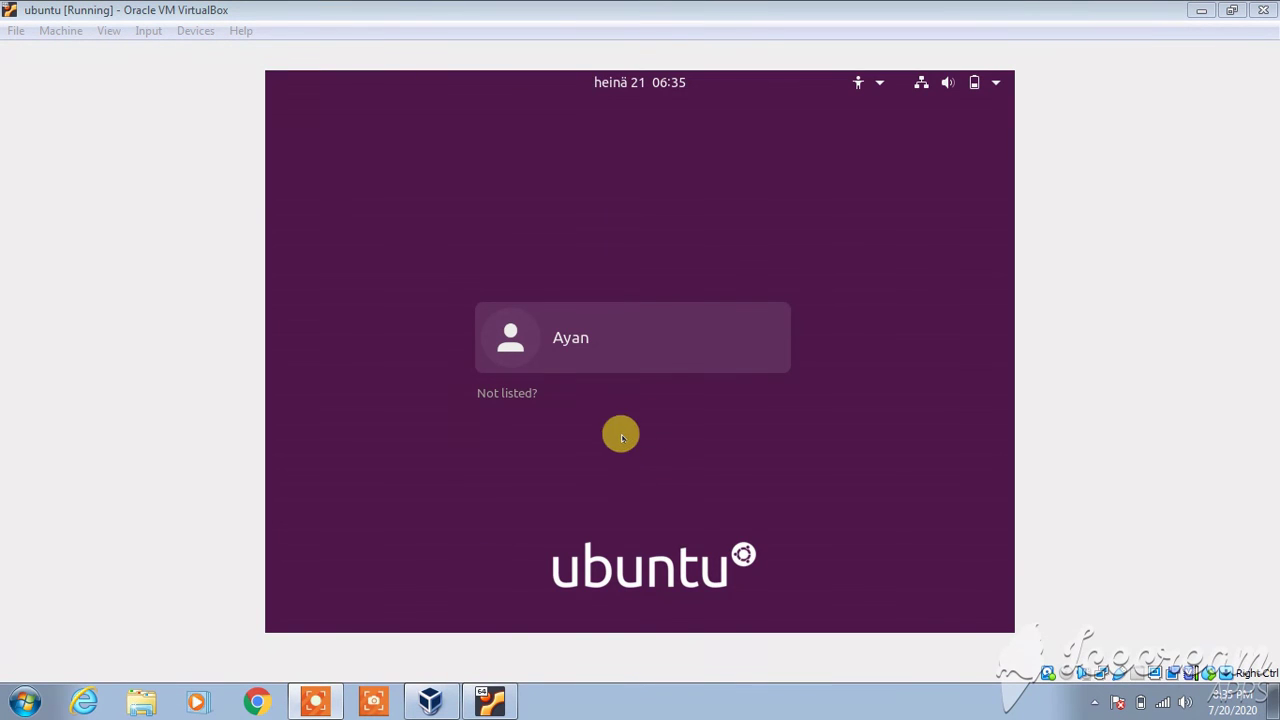
- Log in as the only listed user by entering the account password, correcting one typo
click(530, 330)
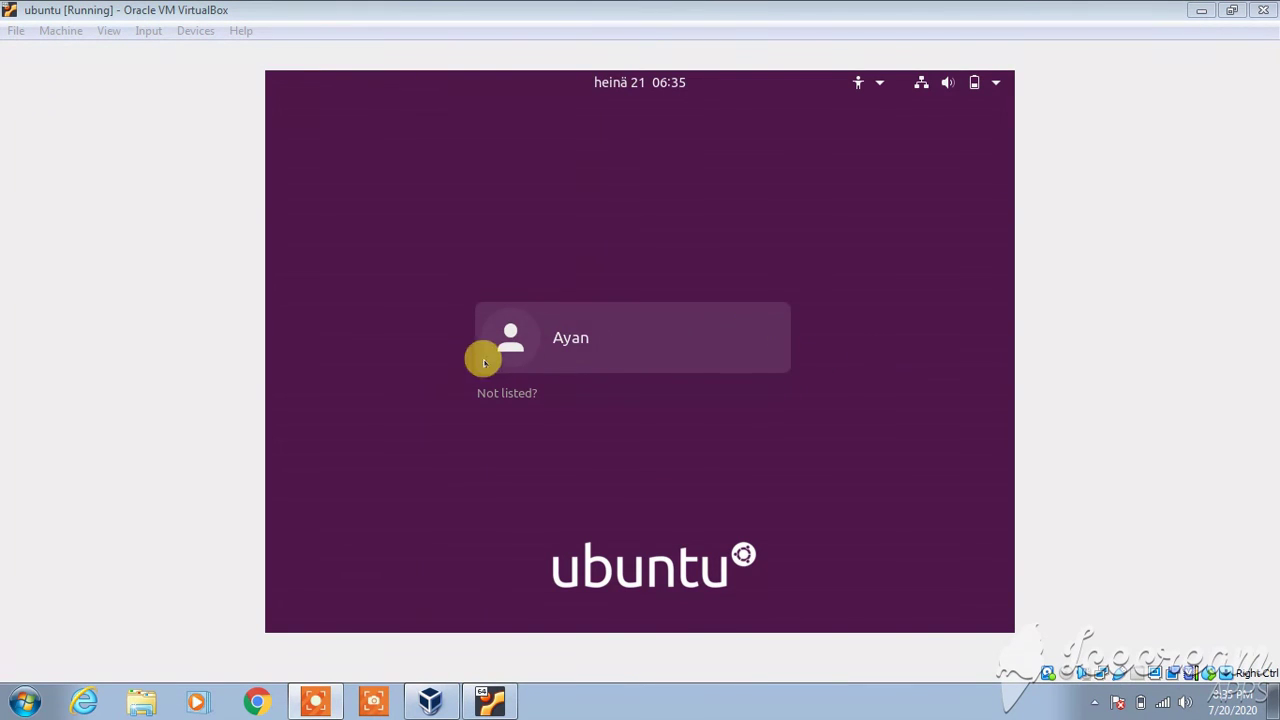
click(603, 353)
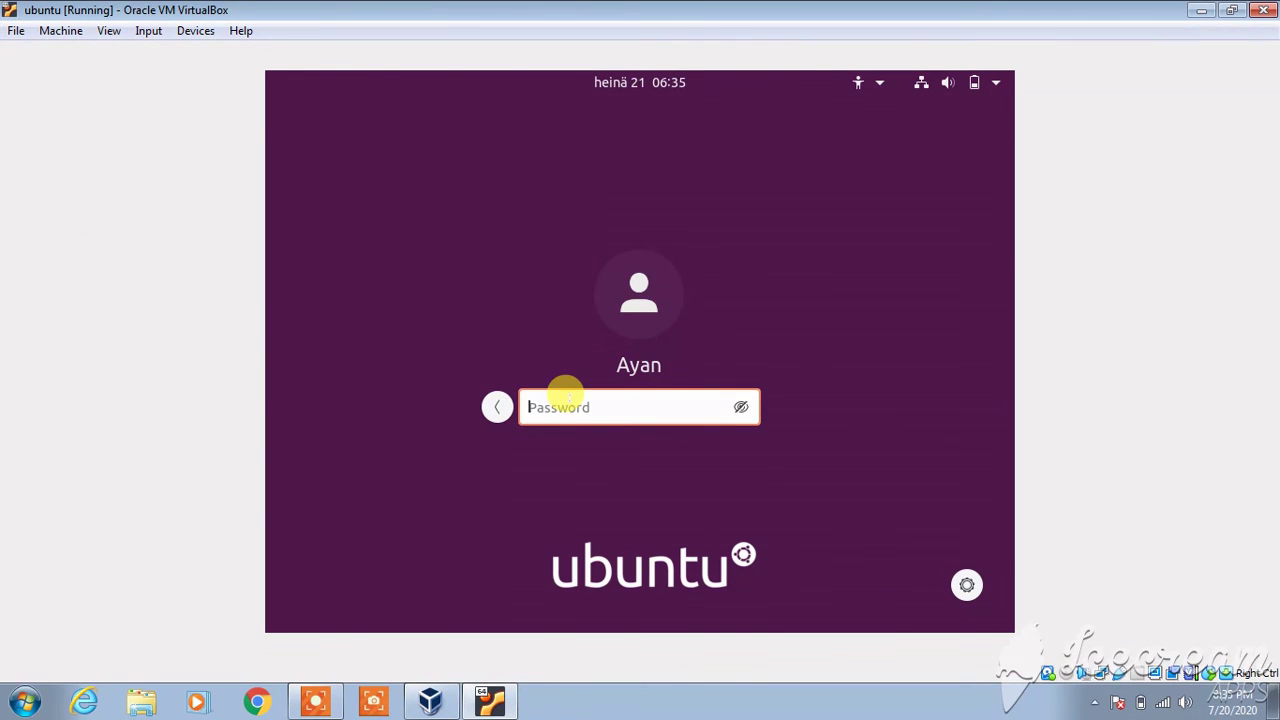
text(••)
key(BackSpace)
text(•••)
key(Return)
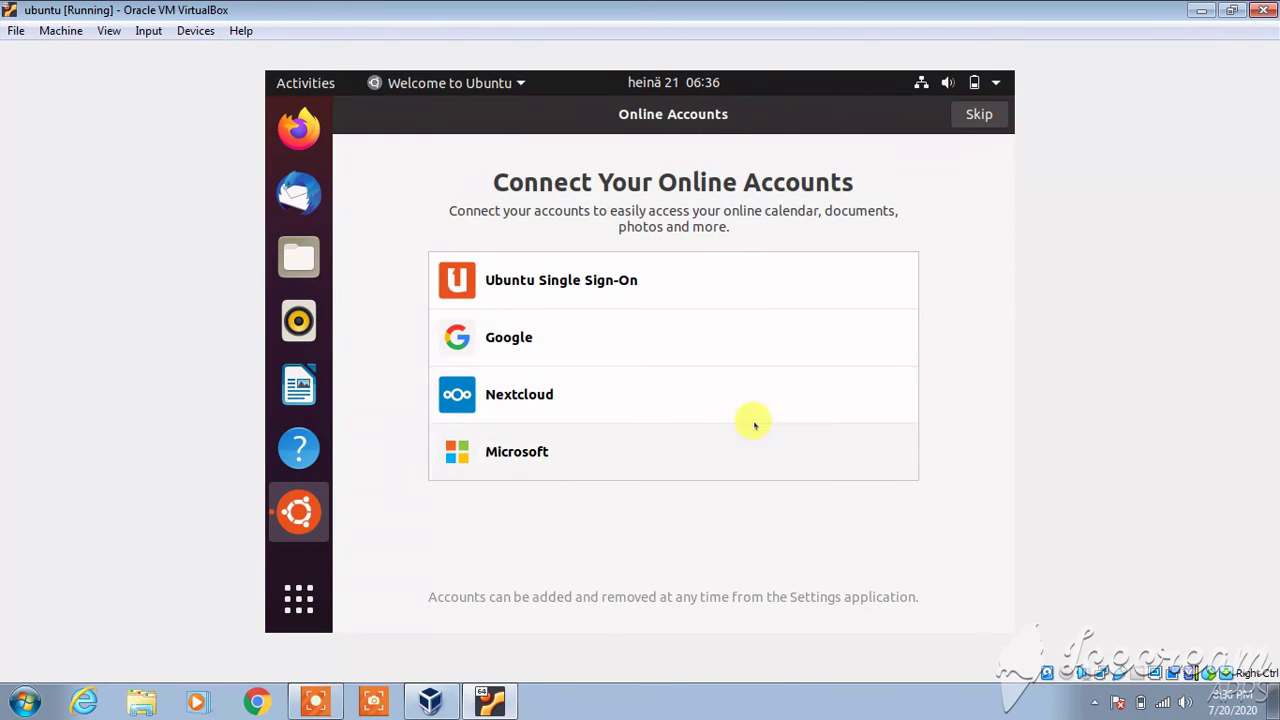
- Skip Online Accounts, keep defaults for Livepatch, system info and location services, then finish with Done
click(983, 114)
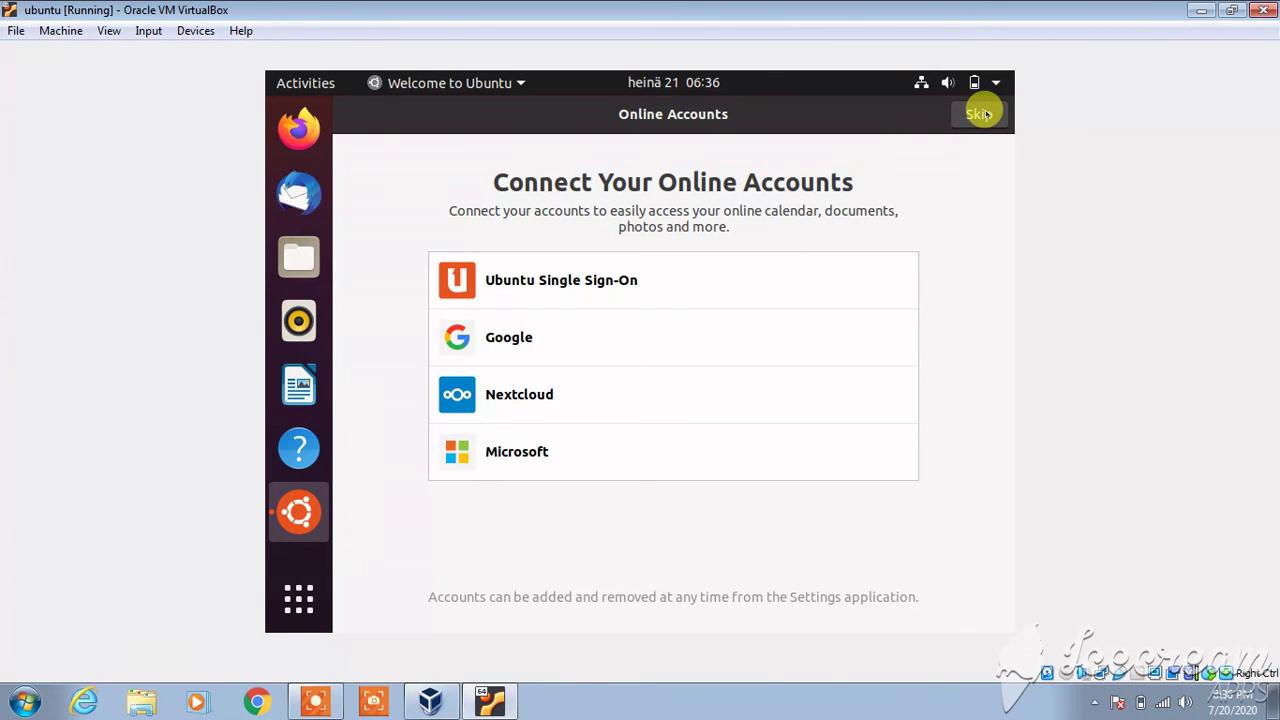
click(983, 114)
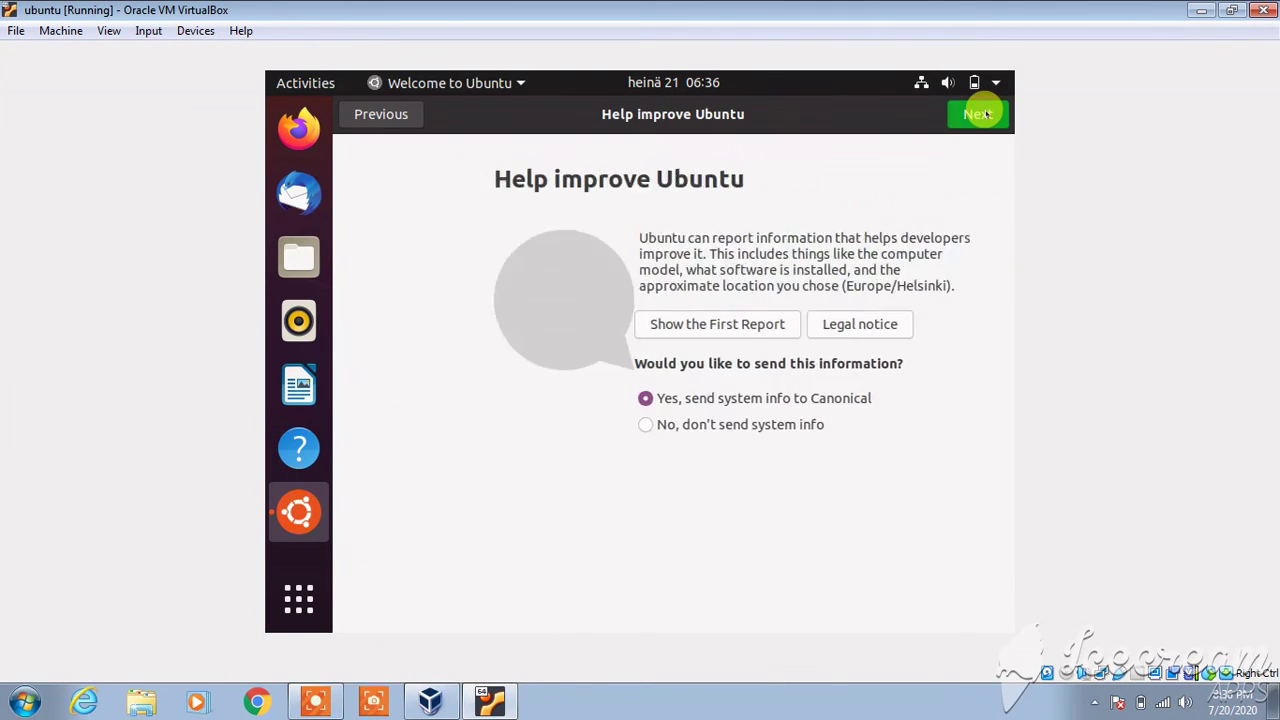
click(983, 114)
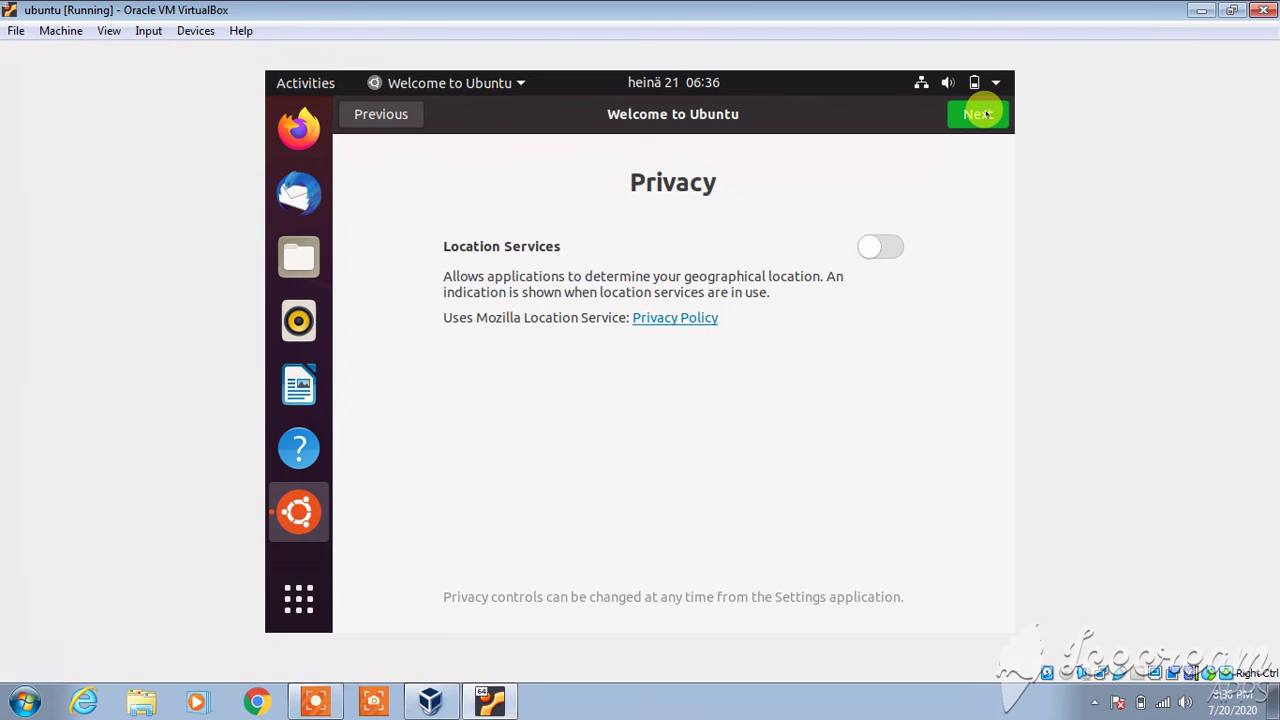
click(978, 114)
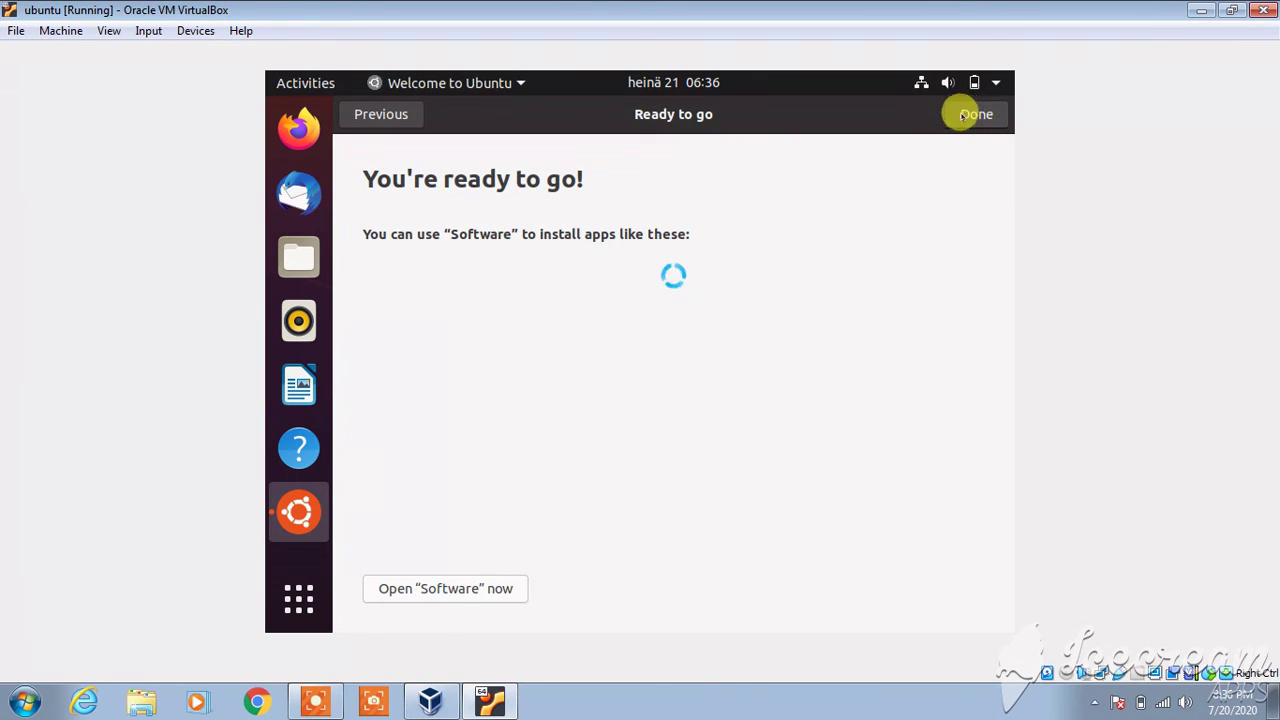
click(977, 114)
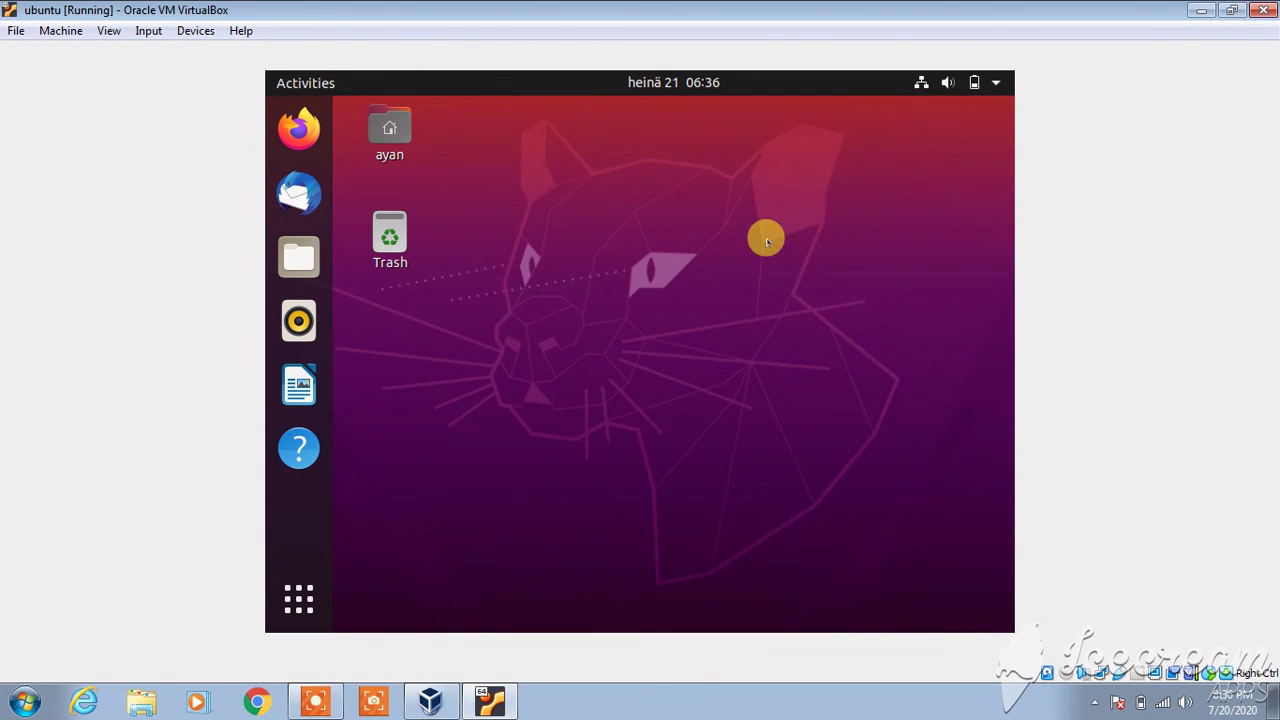